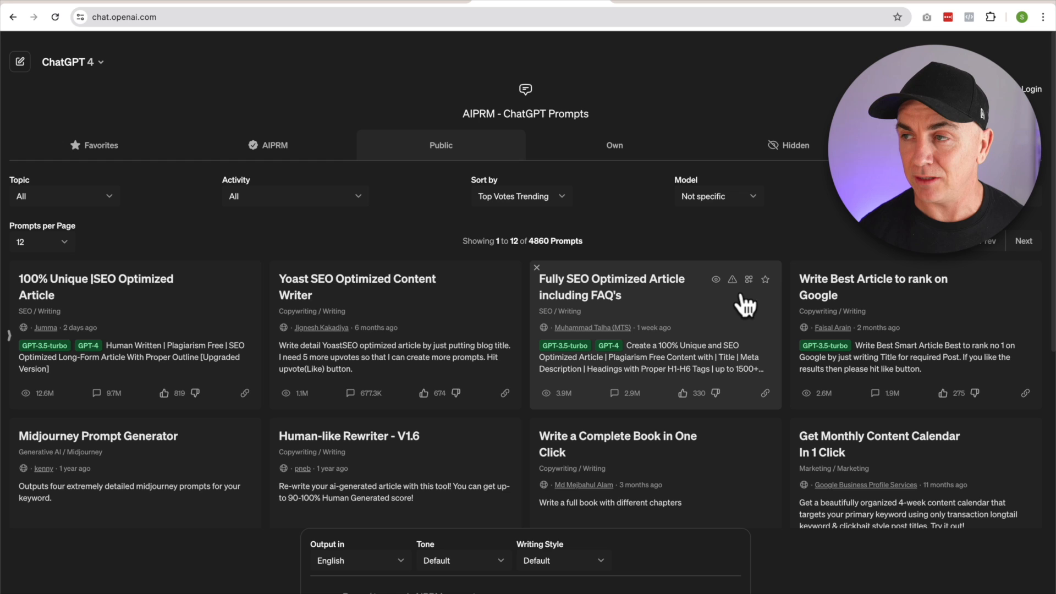
- Filter the public AIPRM prompts by the Dall-E activity and select the "Generate images using DALL-E 3" prompt
{"action": "left_click", "coordinate": [361, 194]}
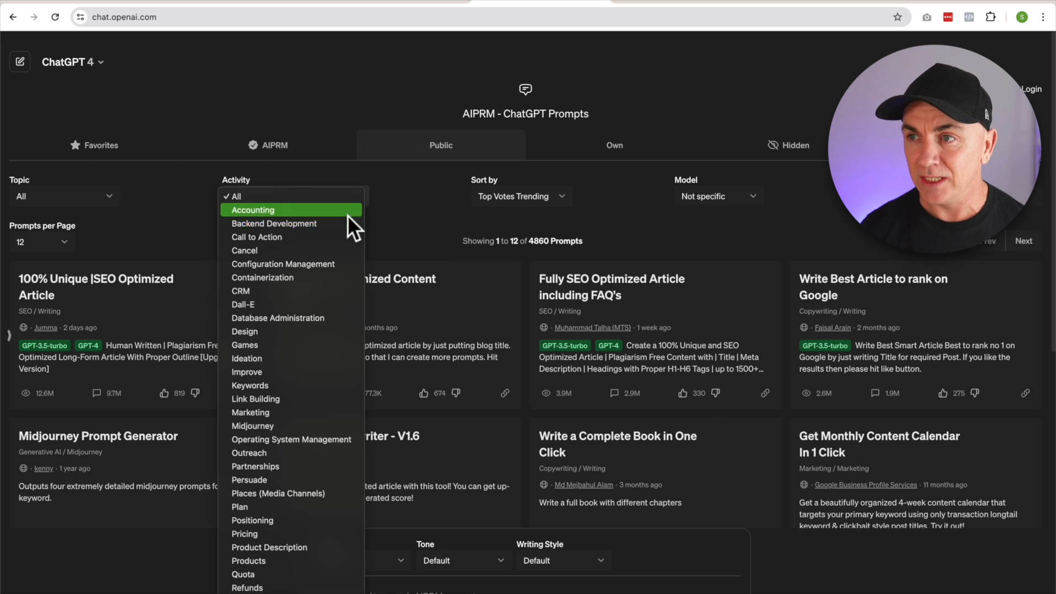
{"action": "left_click", "coordinate": [275, 305]}
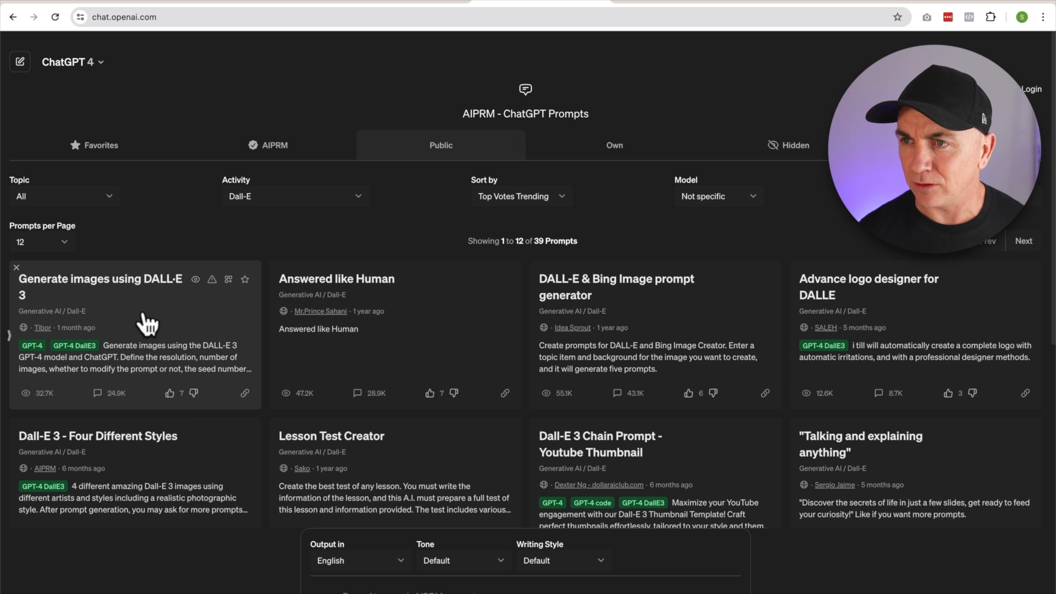
{"action": "left_click", "coordinate": [146, 324]}
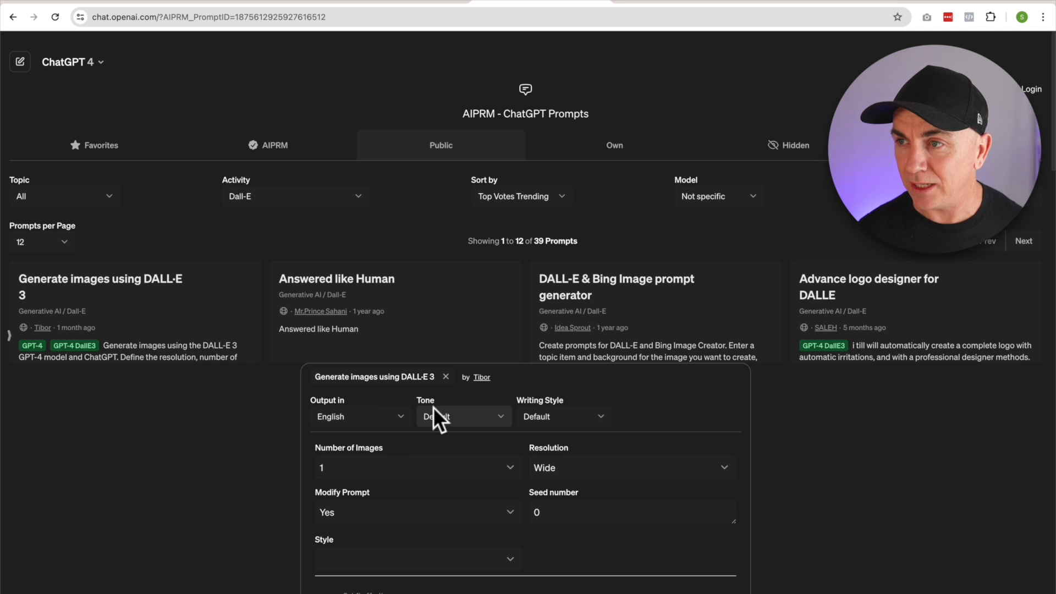
{"action": "left_click", "coordinate": [497, 416]}
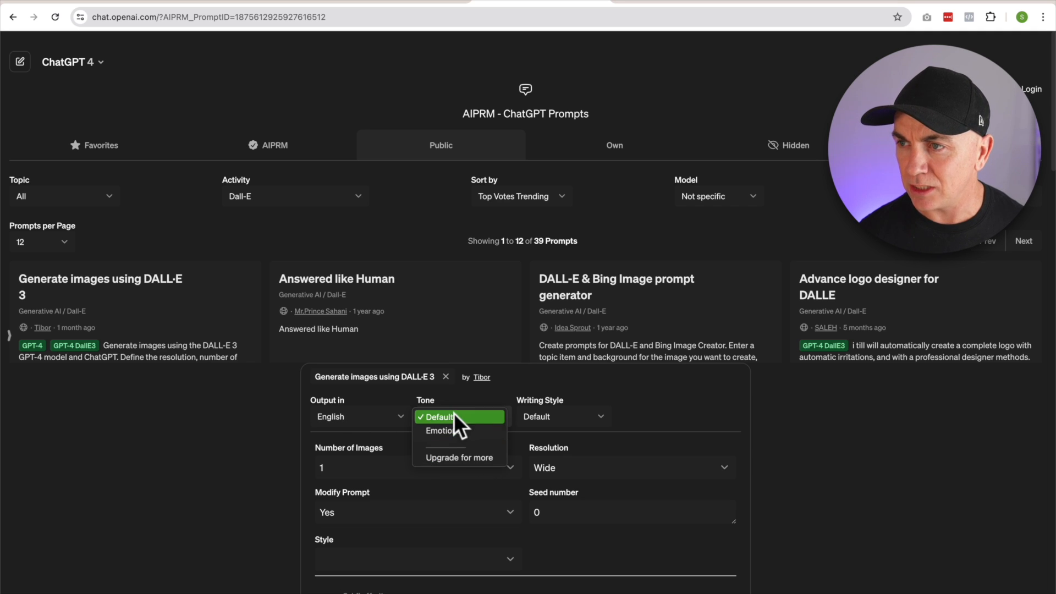
{"action": "left_click", "coordinate": [565, 412]}
{"action": "left_click", "coordinate": [565, 413]}
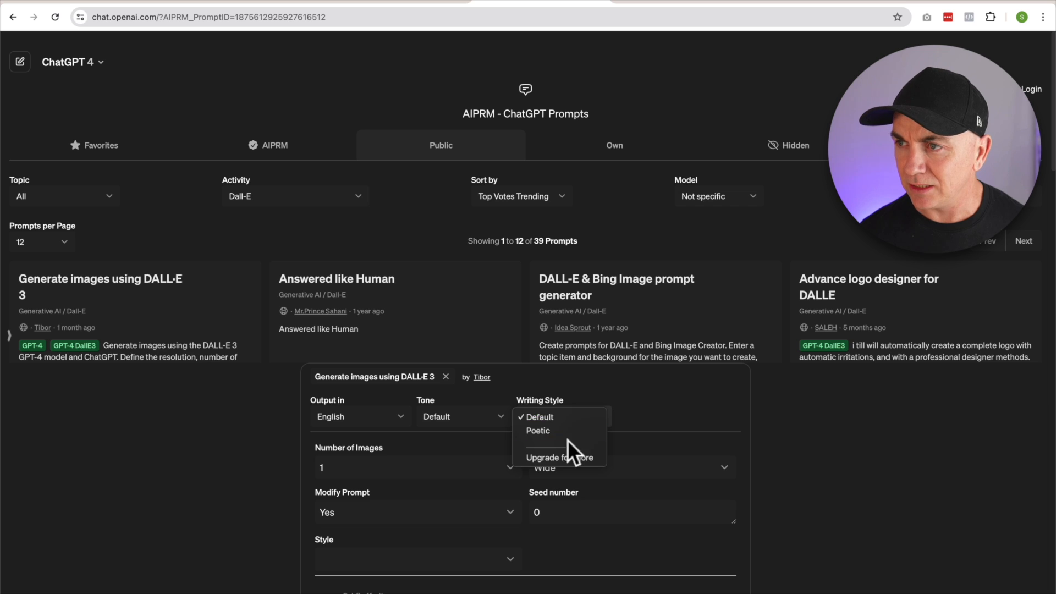
{"action": "left_click", "coordinate": [635, 407]}
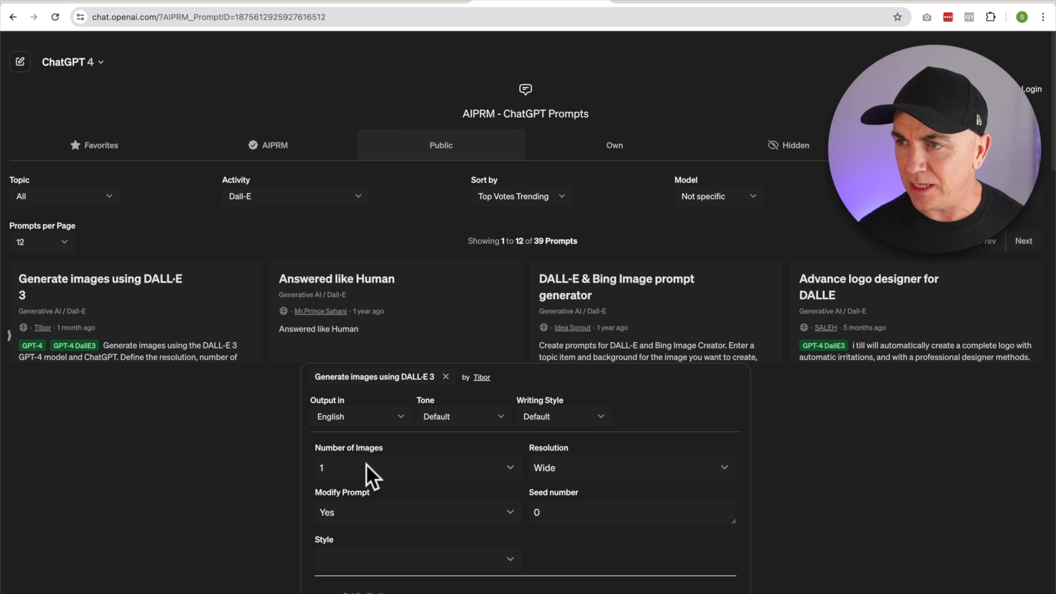
- Set the image prompt's number of images to 2 and its style to 35mm film style
{"action": "left_click", "coordinate": [365, 464]}
{"action": "left_click", "coordinate": [358, 481]}
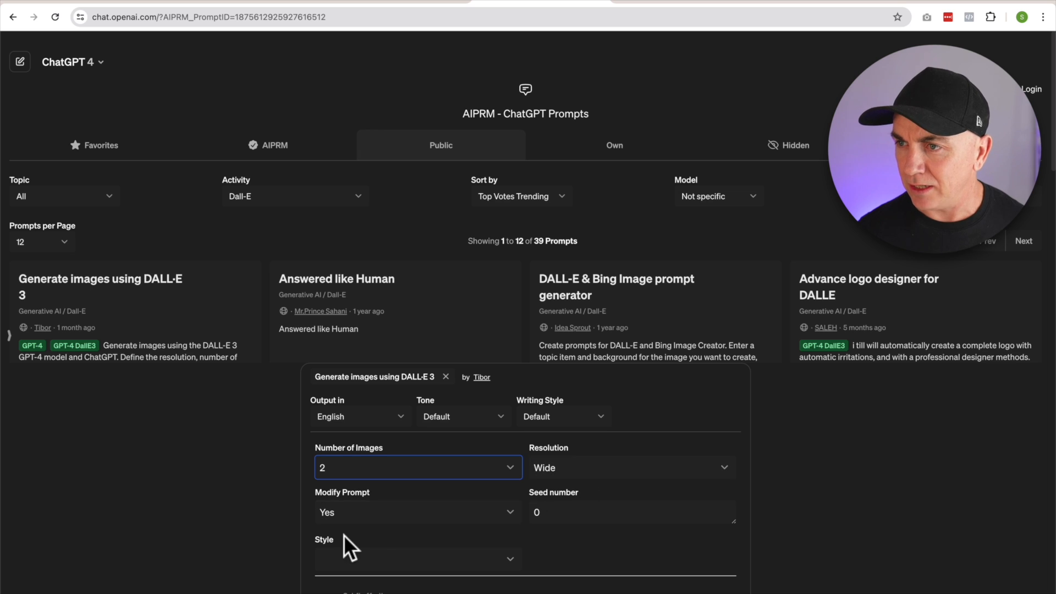
{"action": "left_click", "coordinate": [370, 557]}
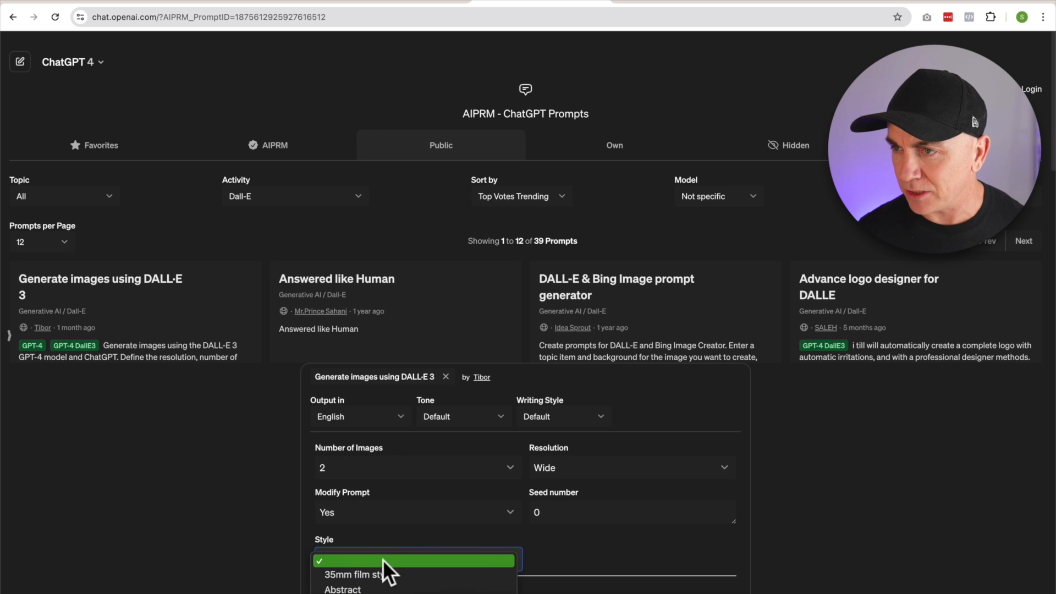
{"action": "left_click", "coordinate": [407, 575]}
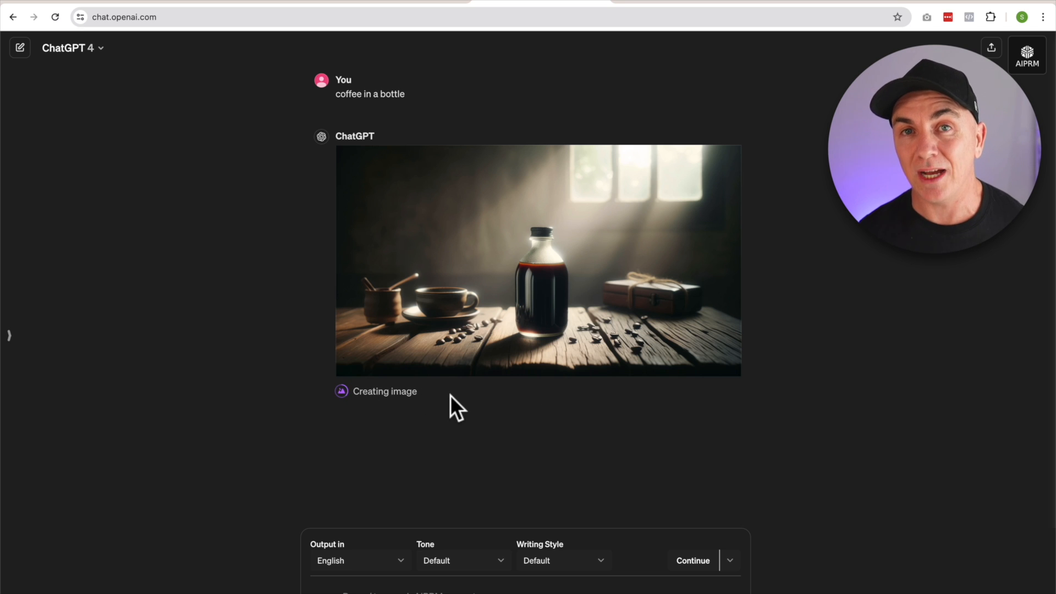
- Review the generated "coffee in a bottle" images and return to the AIPRM prompt library in a new chat
{"action": "scroll", "coordinate": [525, 333], "scroll_direction": "up", "scroll_amount": 3}
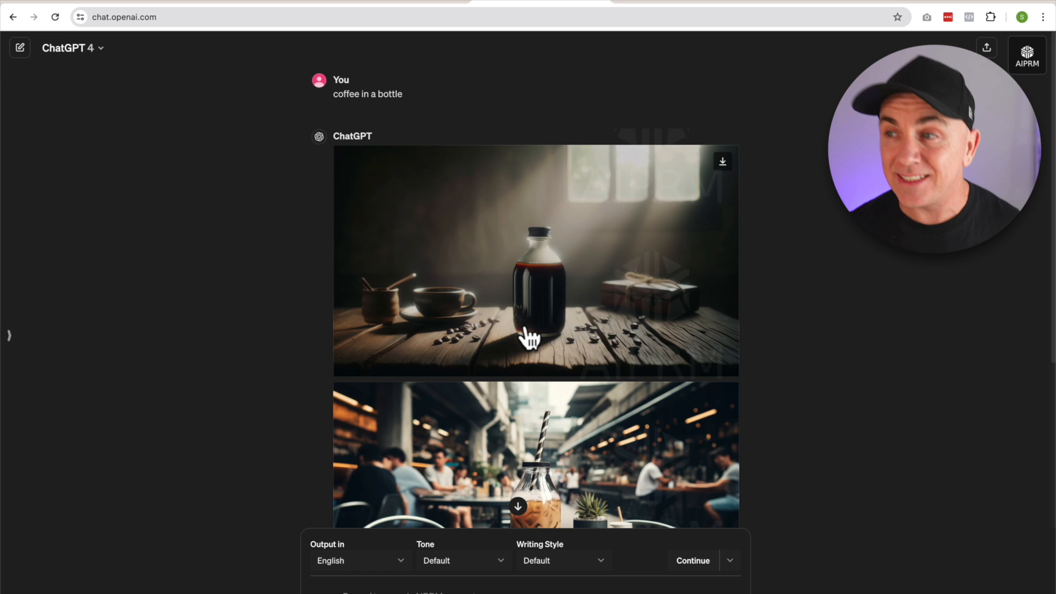
{"action": "scroll", "coordinate": [525, 333], "scroll_direction": "down", "scroll_amount": 2}
{"action": "scroll", "coordinate": [529, 340], "scroll_direction": "down", "scroll_amount": 1}
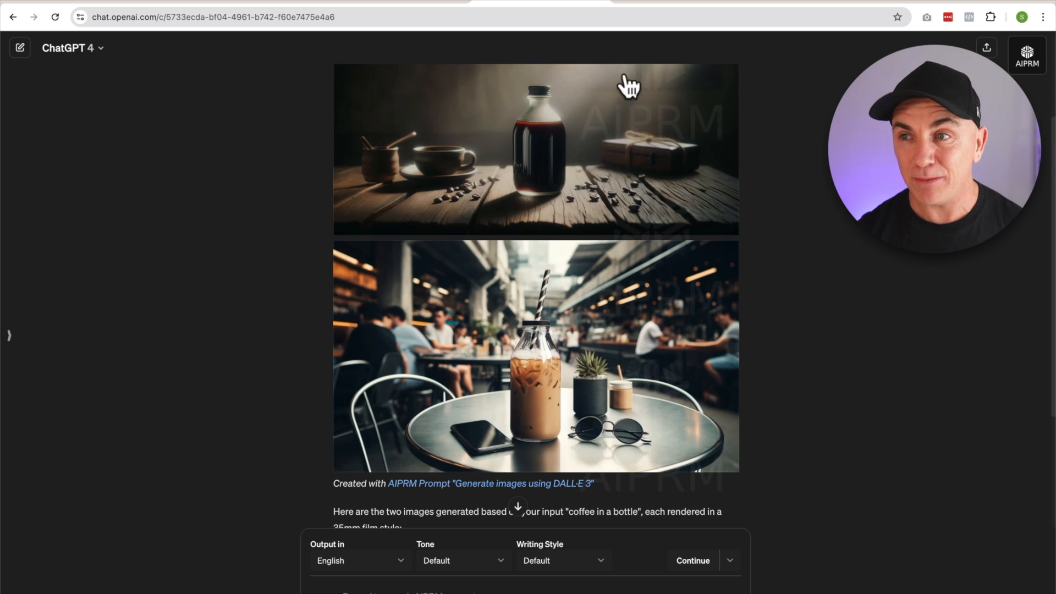
{"action": "left_click", "coordinate": [260, 102]}
{"action": "left_click", "coordinate": [12, 17]}
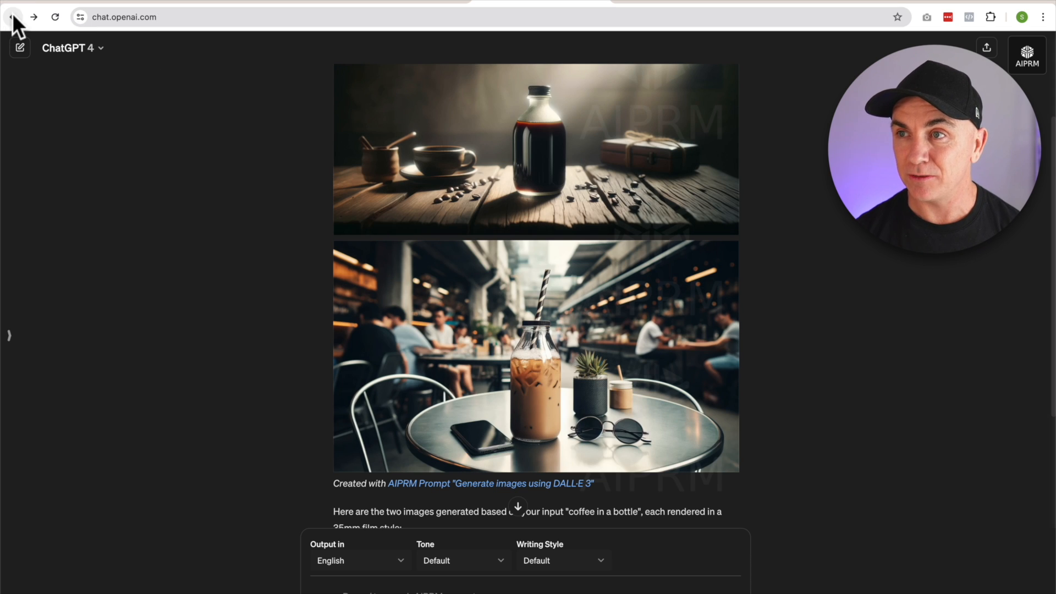
{"action": "left_click", "coordinate": [21, 46]}
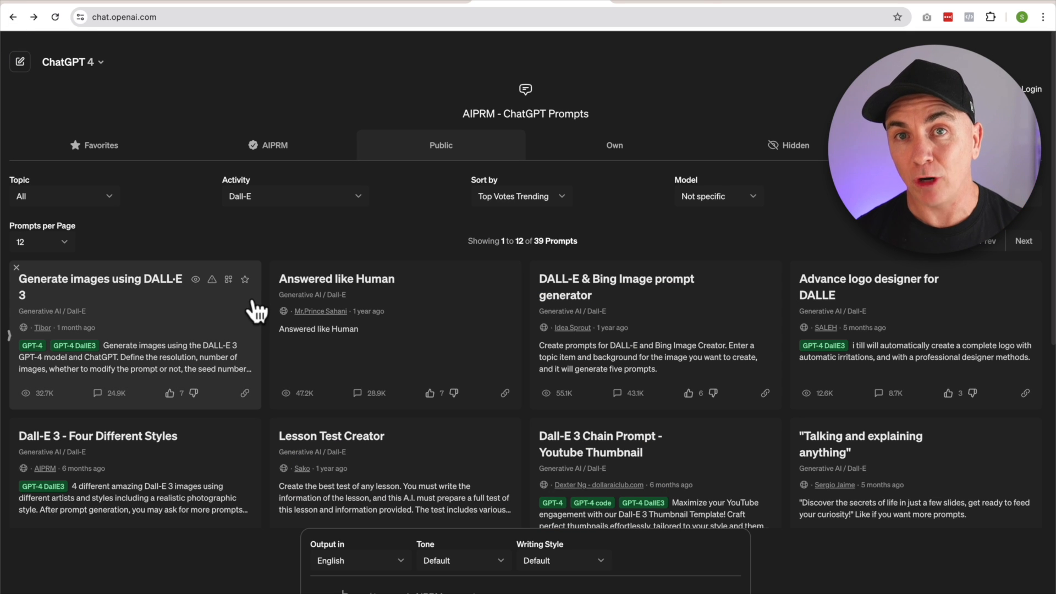
- Search the public prompts for "seo" and reset the activity filter to All
{"action": "left_click", "coordinate": [273, 202]}
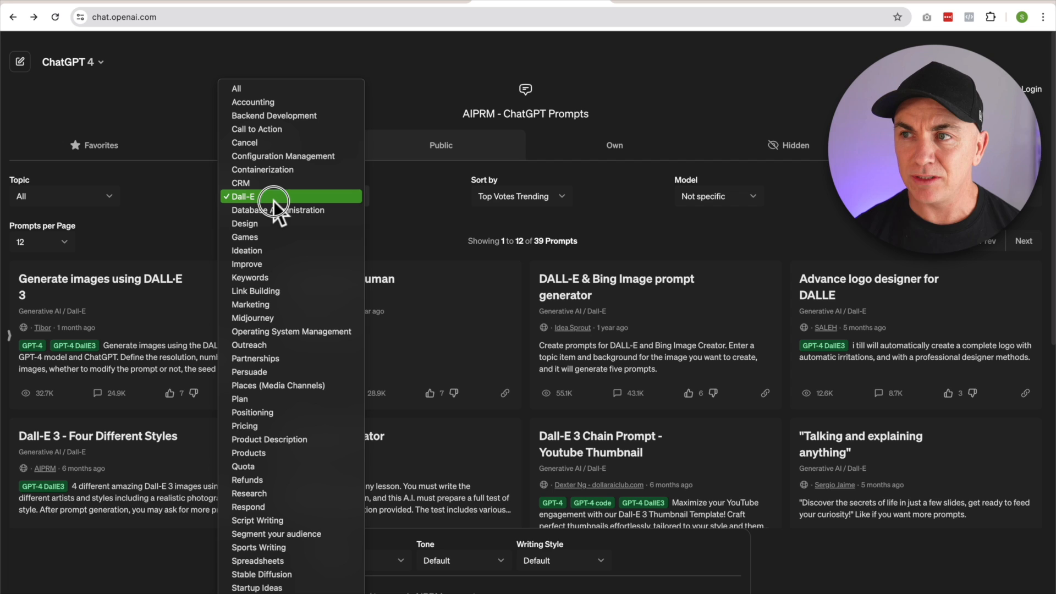
{"action": "left_click", "coordinate": [648, 114]}
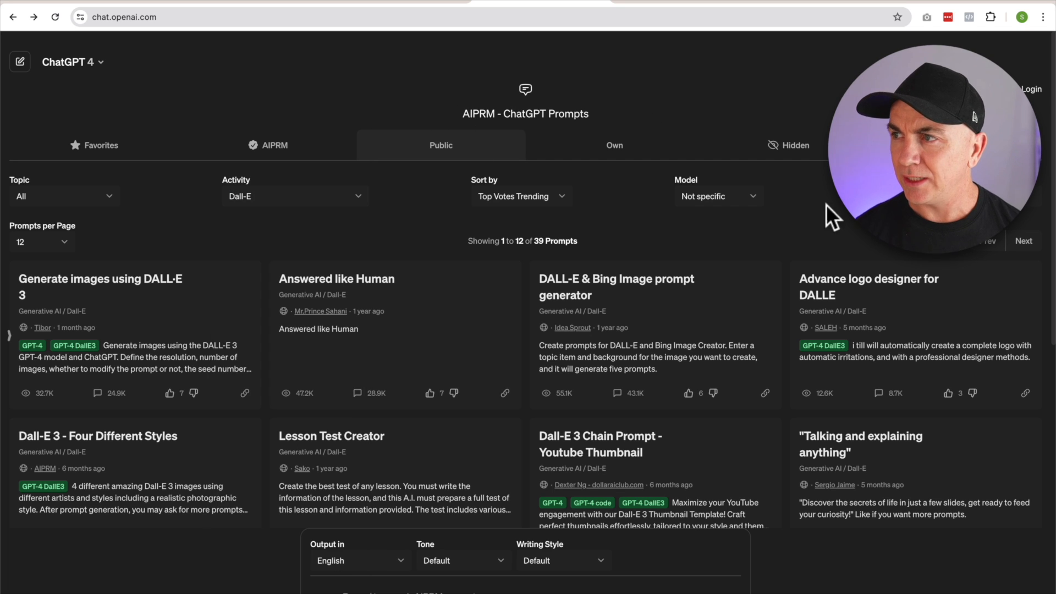
{"action": "left_click", "coordinate": [923, 195]}
{"action": "type", "text": "se"}
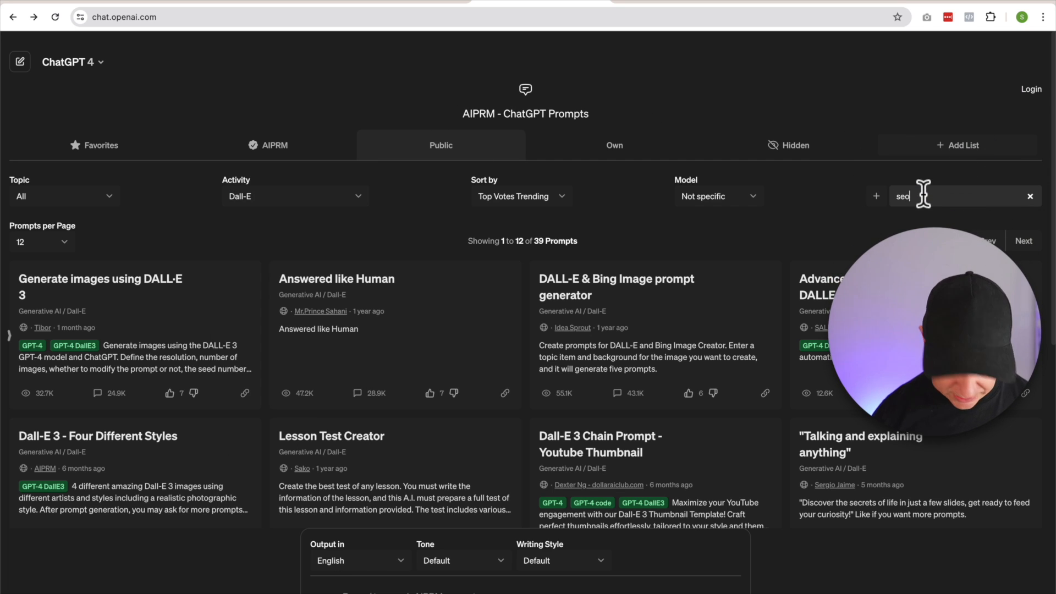
{"action": "type", "text": "o"}
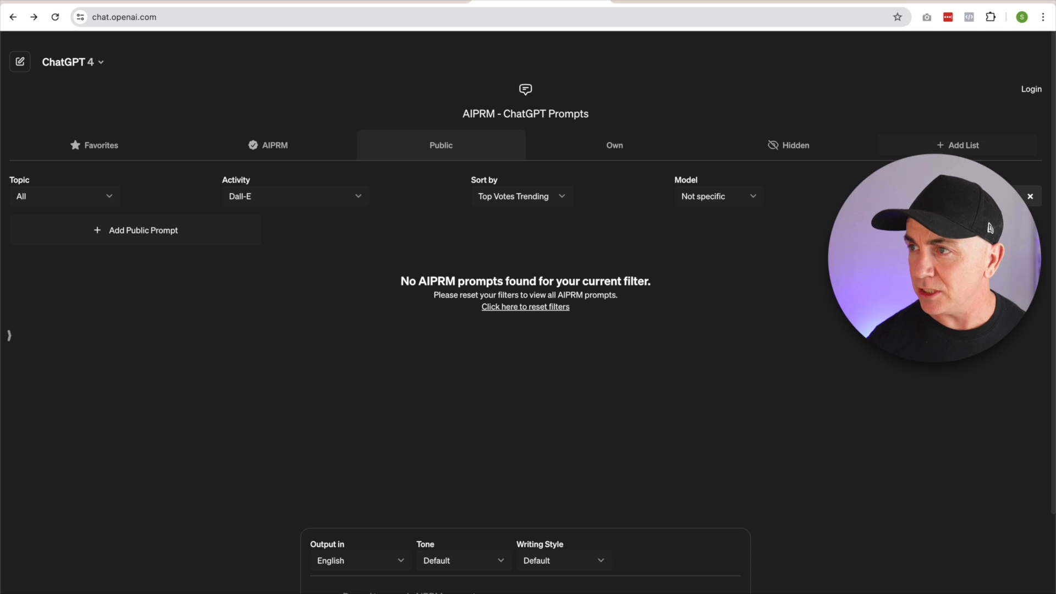
{"action": "left_click", "coordinate": [259, 196]}
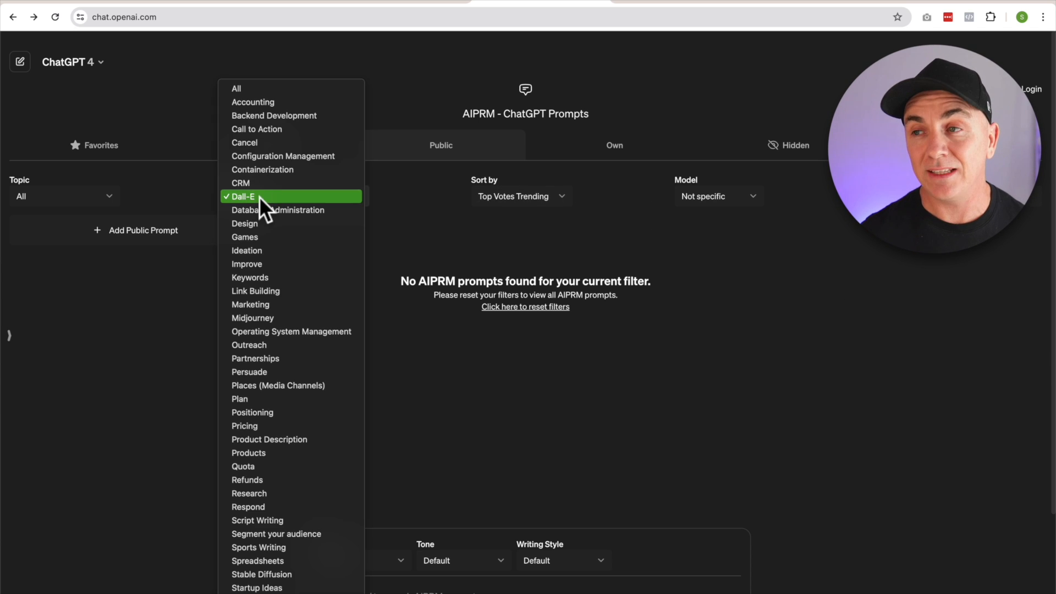
{"action": "left_click", "coordinate": [256, 92]}
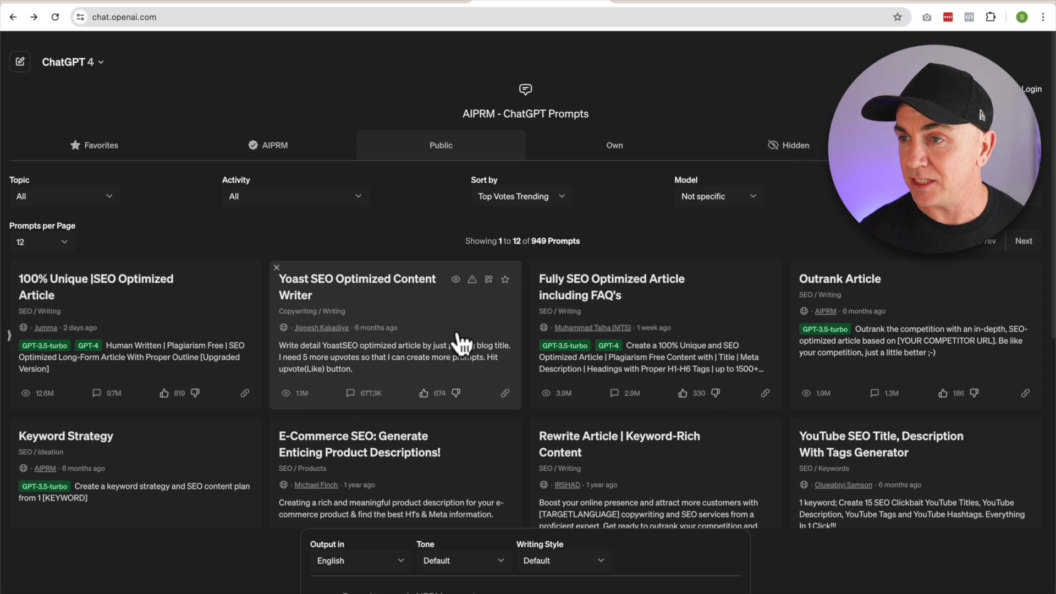
- Select the Keyword Strategy prompt and set its tone to Emotional and its writing style to Poetic
{"action": "left_click", "coordinate": [151, 469]}
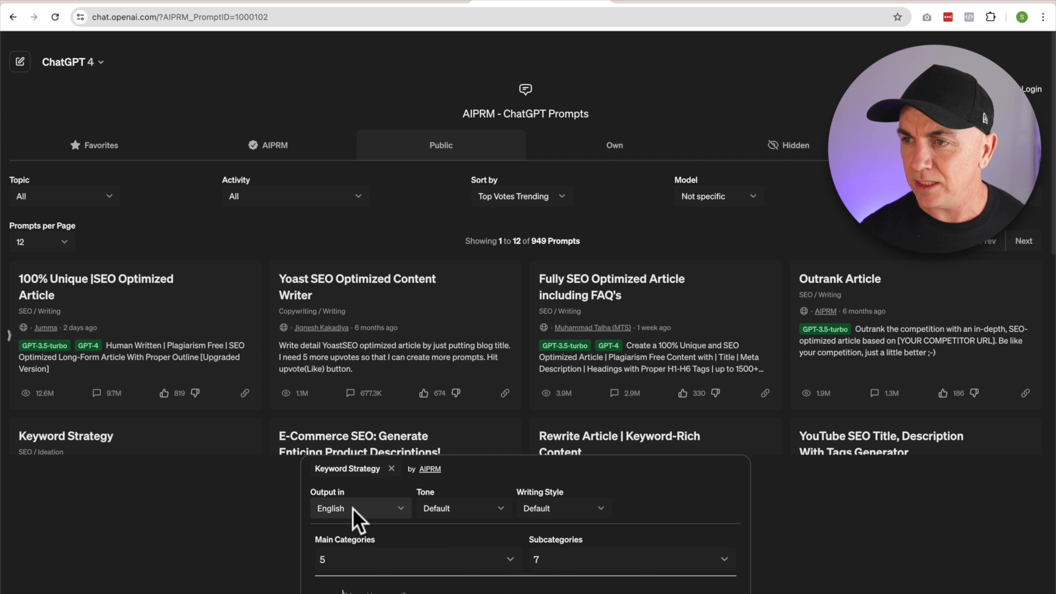
{"action": "left_click", "coordinate": [467, 513]}
{"action": "left_click", "coordinate": [471, 522]}
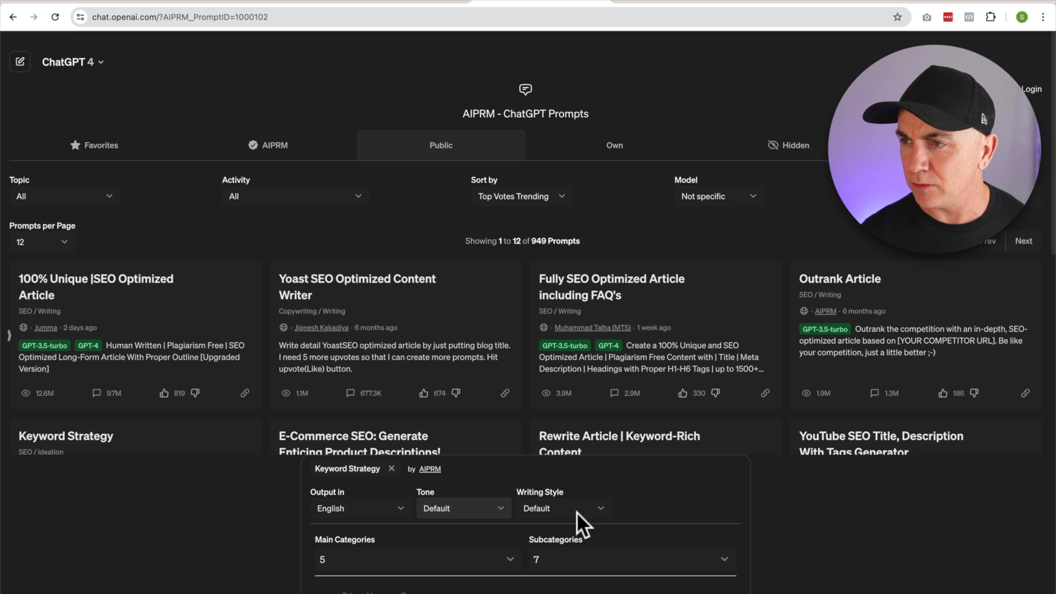
{"action": "left_click", "coordinate": [574, 514]}
{"action": "left_click", "coordinate": [576, 524]}
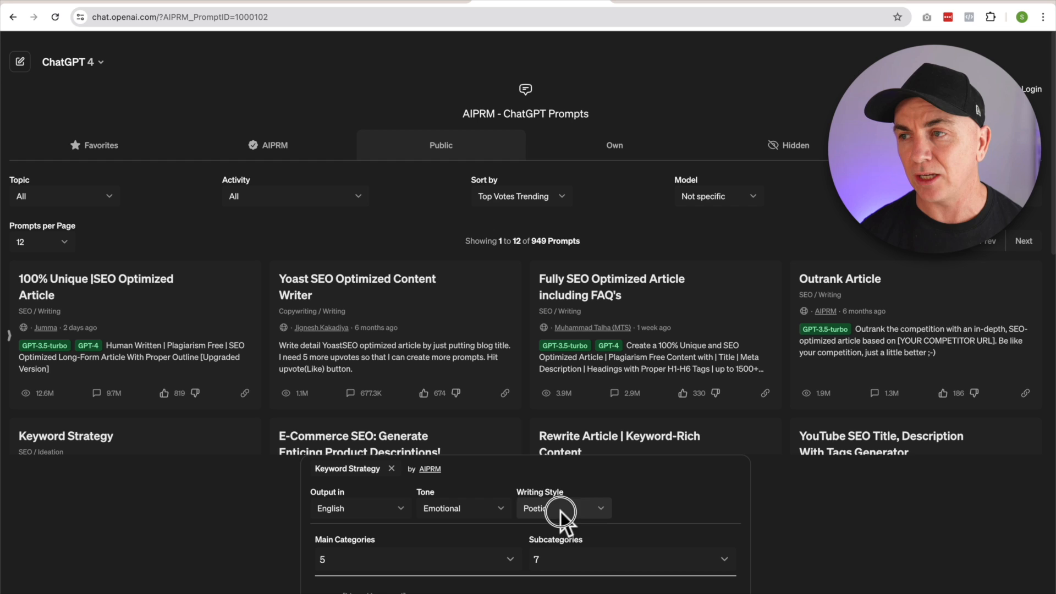
{"action": "left_click", "coordinate": [560, 510]}
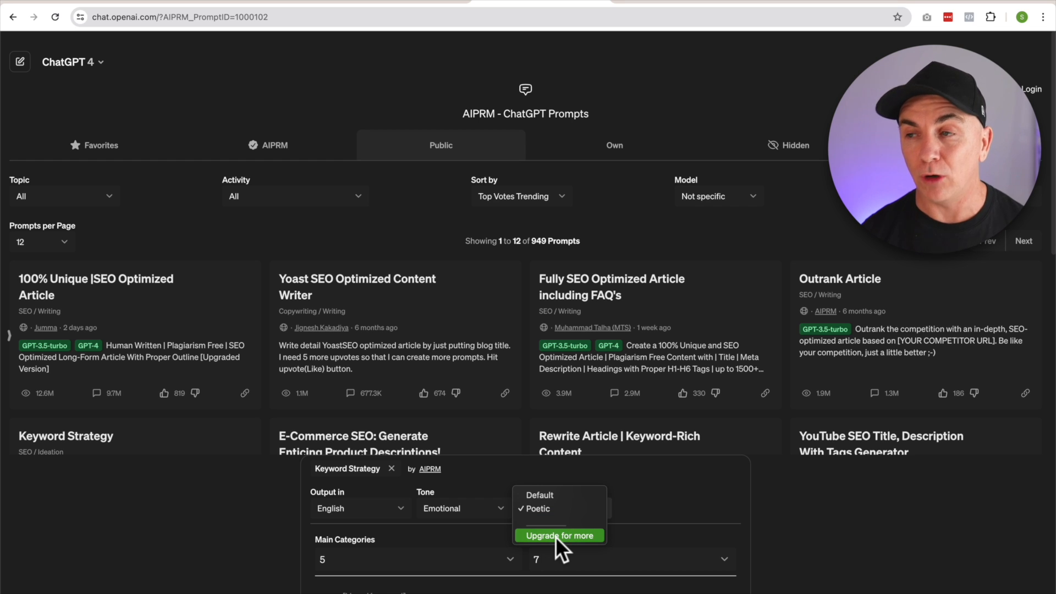
- Generate a keyword strategy for "coffee beans" and examine the first keyword cluster in the table
{"action": "left_click", "coordinate": [402, 591]}
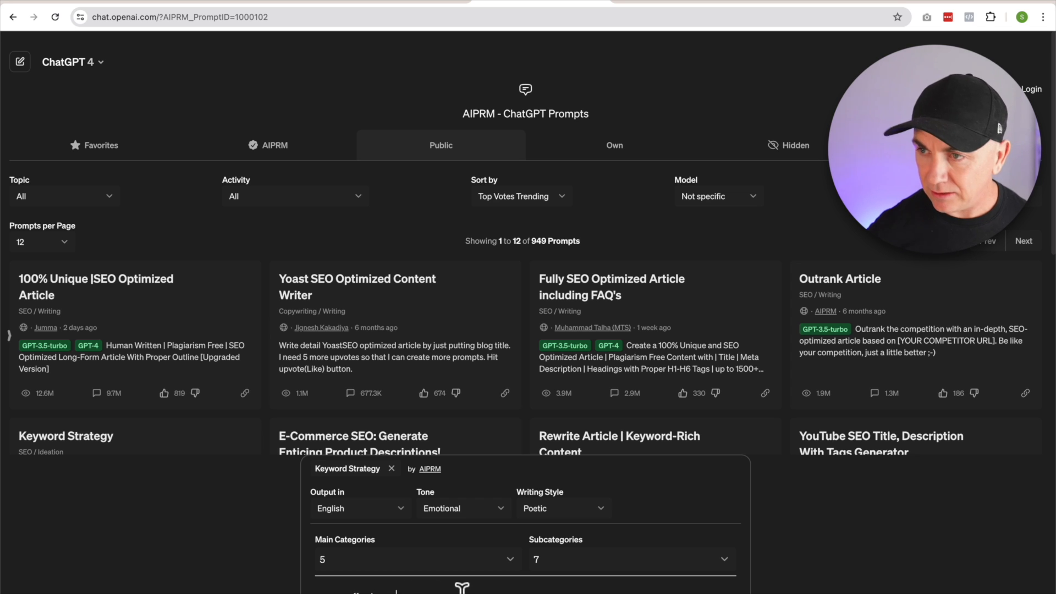
{"action": "key", "text": "Return"}
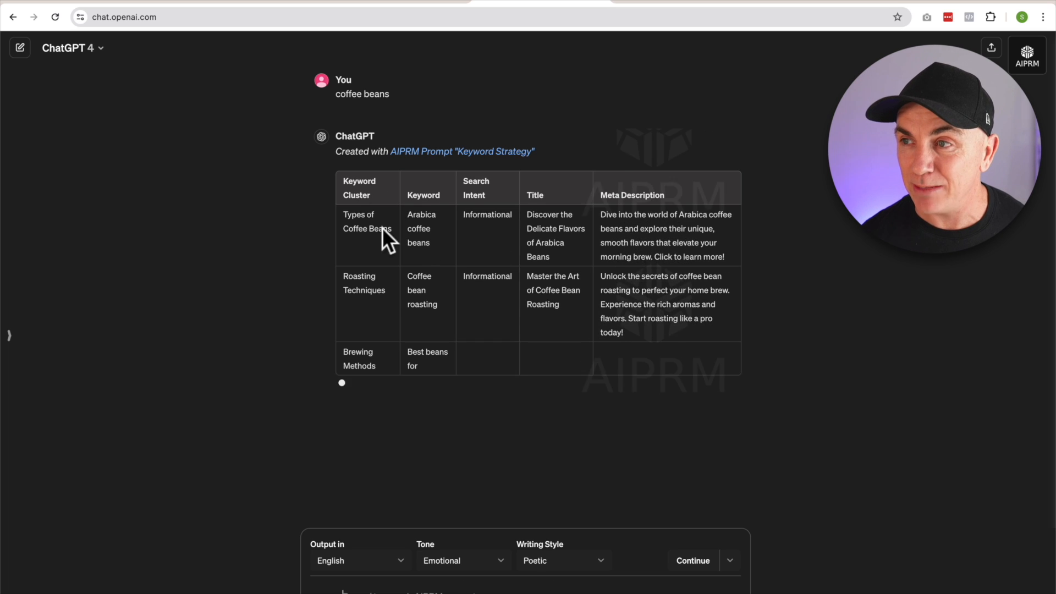
{"action": "left_click_drag", "start_coordinate": [345, 215], "coordinate": [389, 233]}
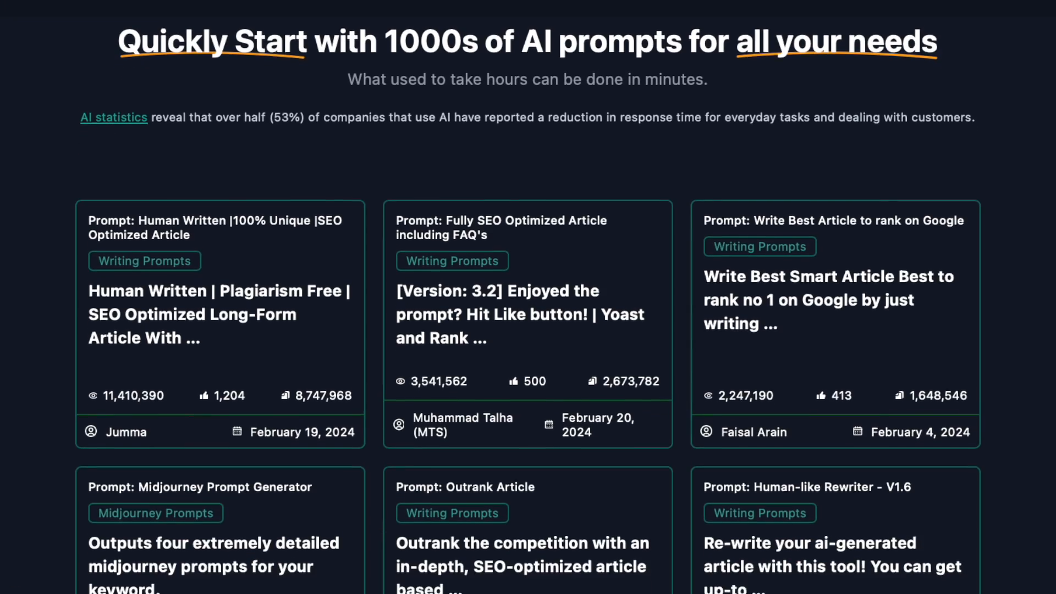
{"action": "scroll", "coordinate": [528, 297], "scroll_direction": "down", "scroll_amount": 5}
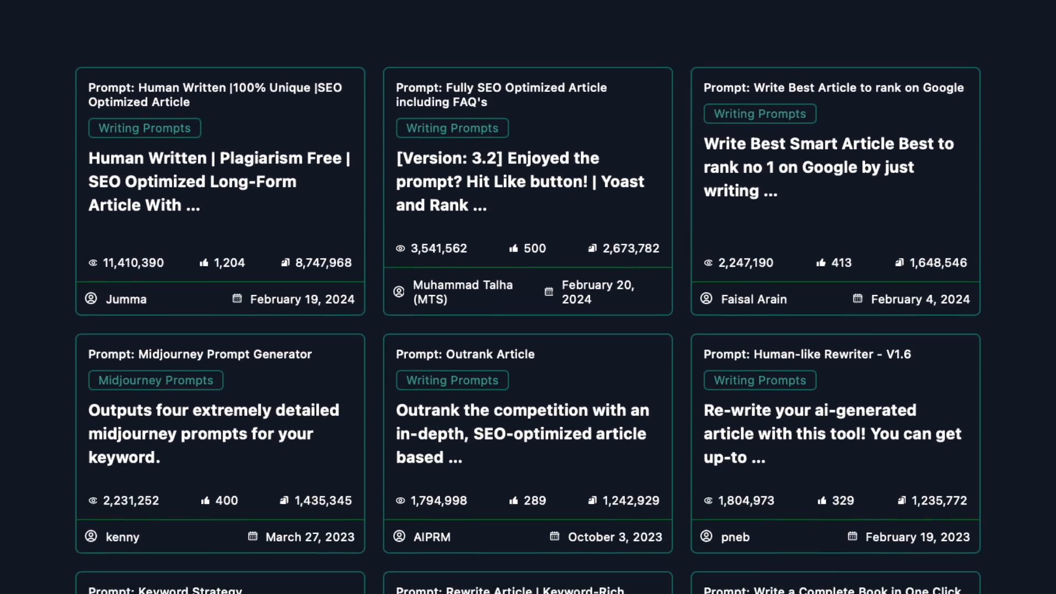
{"action": "scroll", "coordinate": [528, 297], "scroll_direction": "down", "scroll_amount": 3}
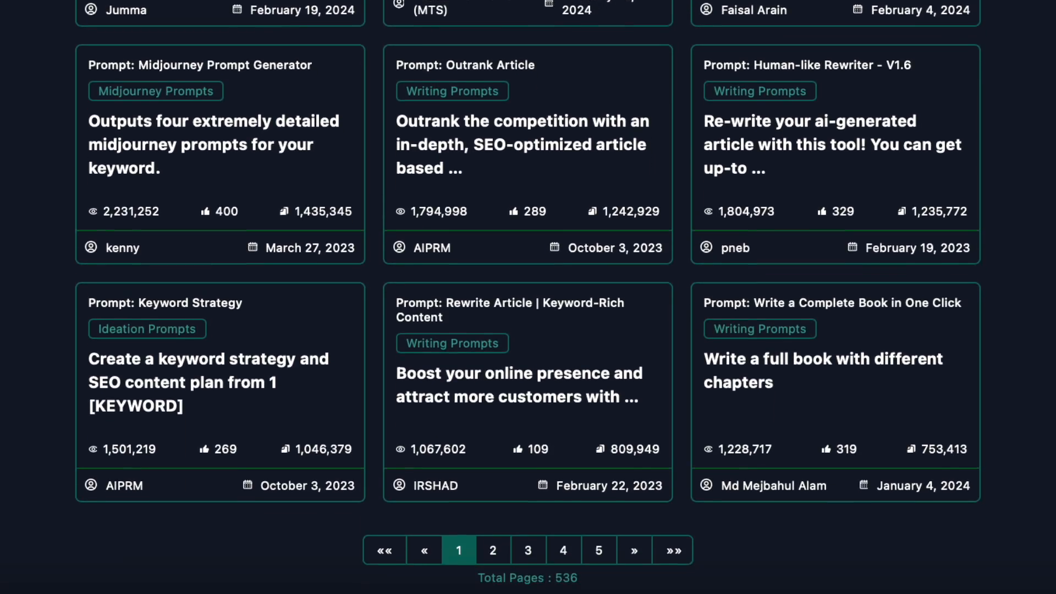
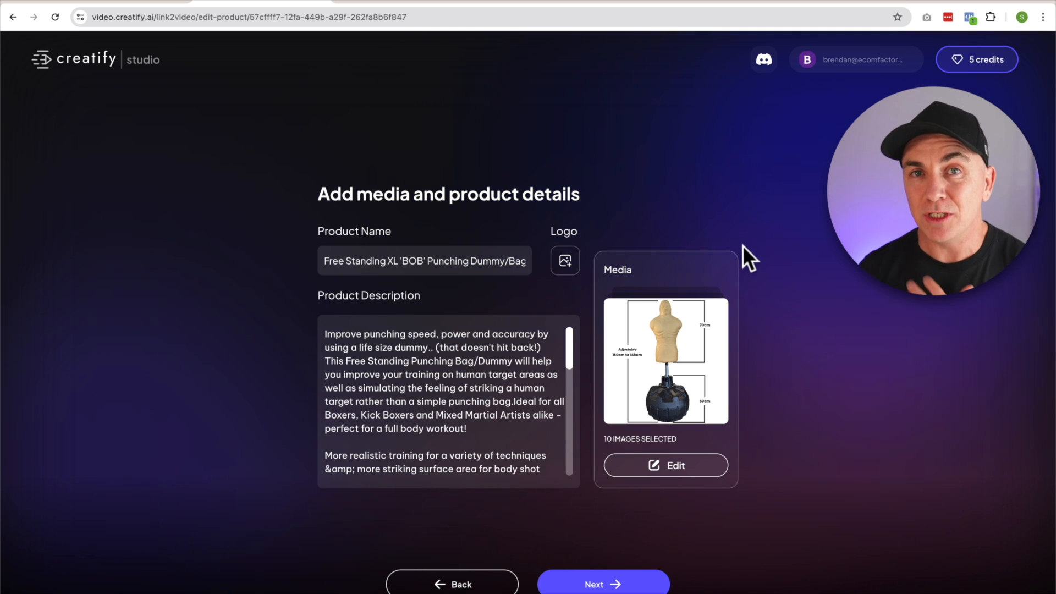
- Remove the dimensions diagram, customer review, stand close-up, duplicate front view and labelled features image from the media gallery, and save it
{"action": "left_click", "coordinate": [673, 476]}
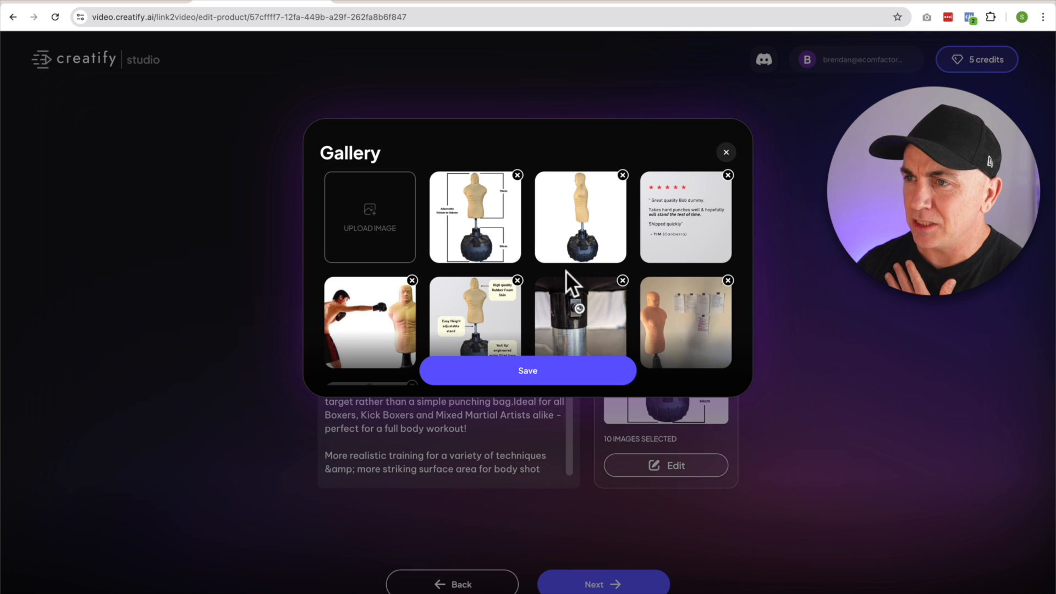
{"action": "left_click", "coordinate": [517, 176]}
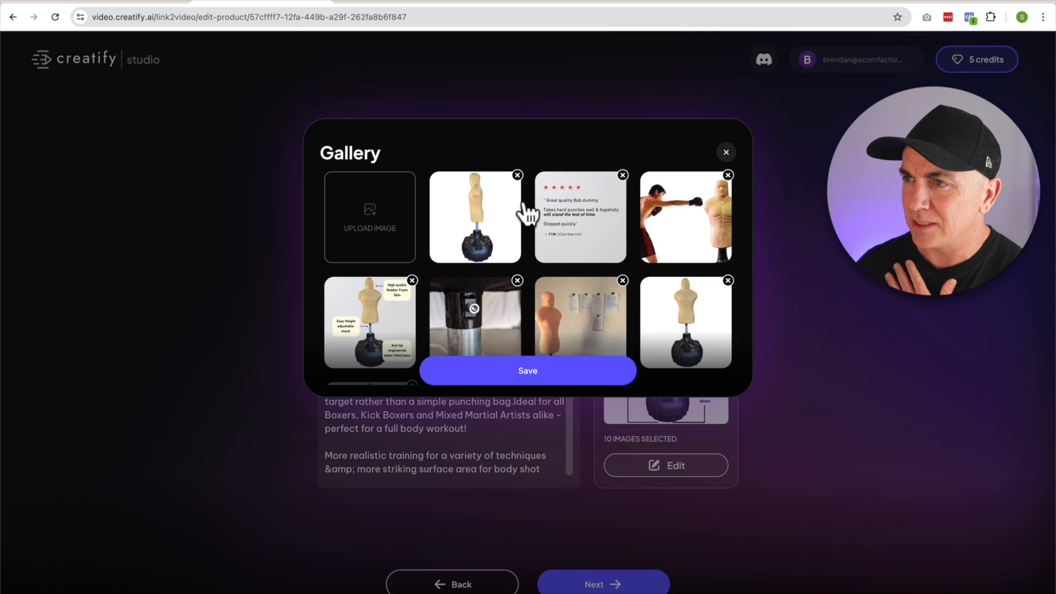
{"action": "left_click", "coordinate": [619, 175]}
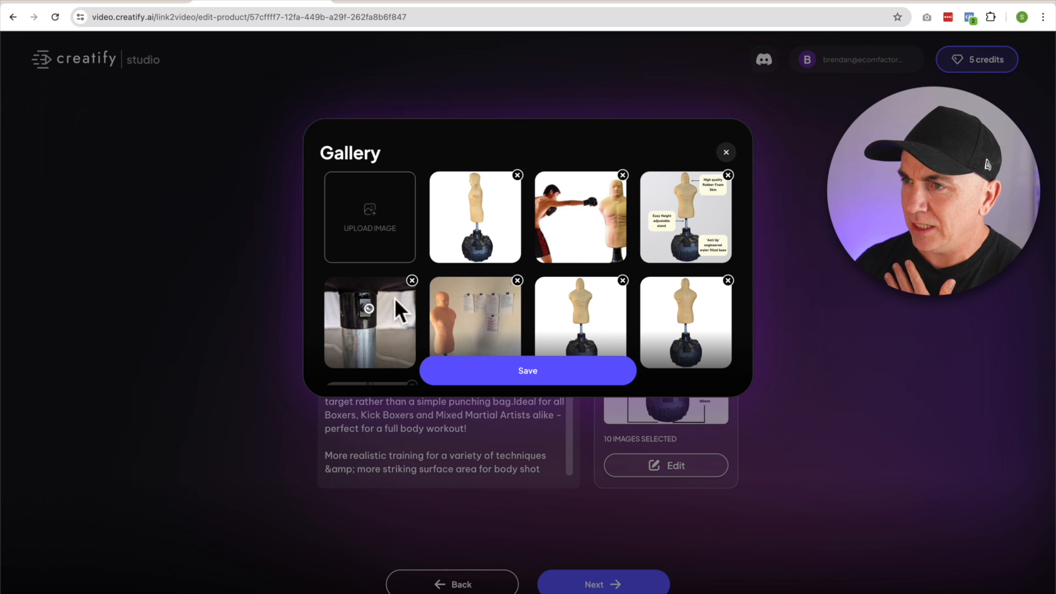
{"action": "left_click", "coordinate": [412, 280]}
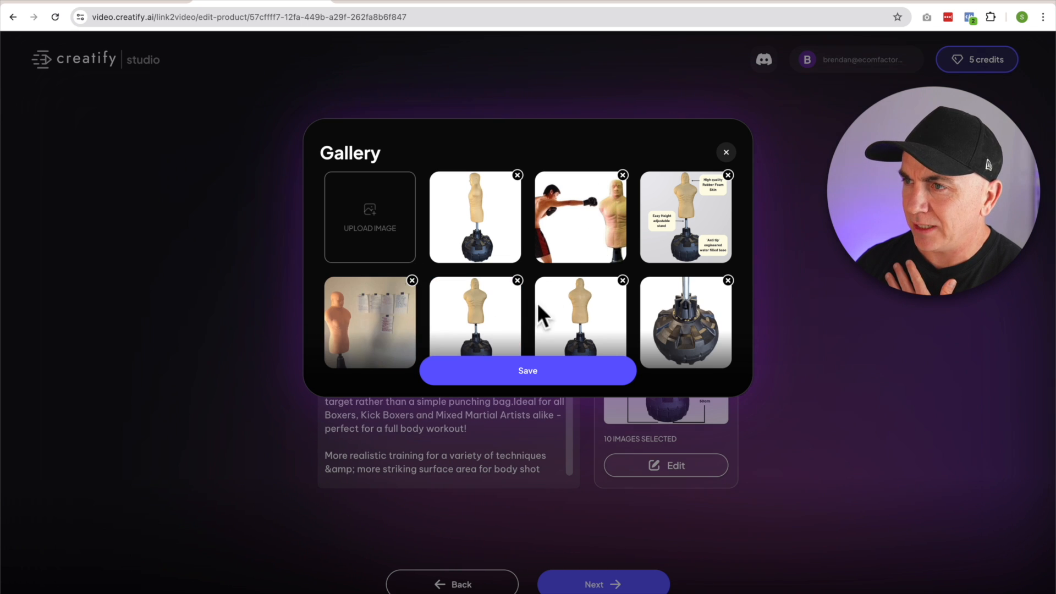
{"action": "left_click", "coordinate": [622, 280]}
{"action": "left_click", "coordinate": [728, 175]}
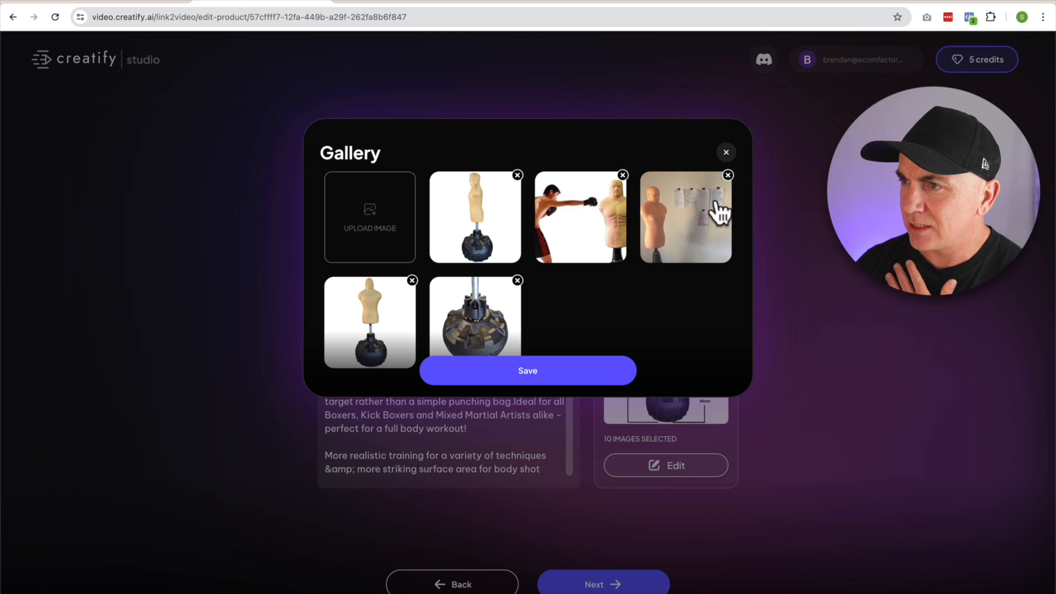
{"action": "scroll", "coordinate": [550, 288], "scroll_direction": "down", "scroll_amount": 1}
{"action": "scroll", "coordinate": [549, 286], "scroll_direction": "up", "scroll_amount": 1}
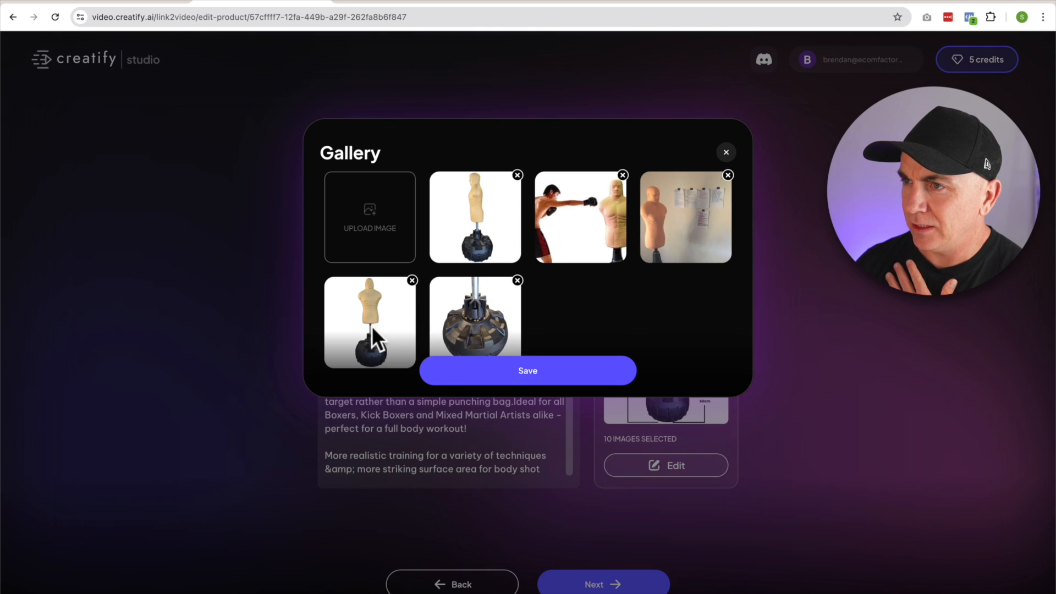
{"action": "left_click", "coordinate": [513, 372]}
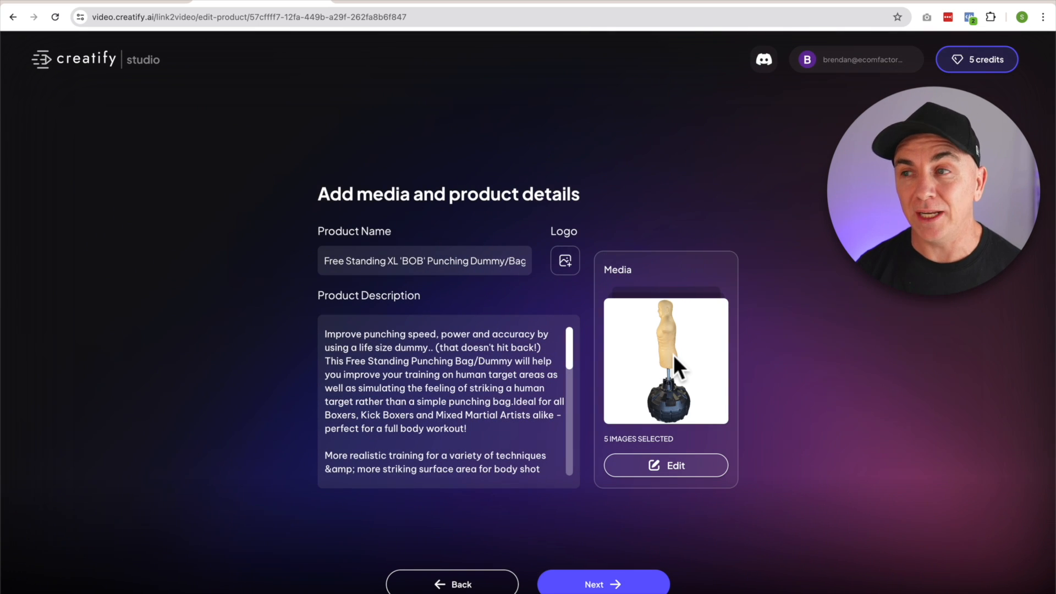
- Review the full product description and continue to the video settings
{"action": "scroll", "coordinate": [433, 363], "scroll_direction": "down", "scroll_amount": 10}
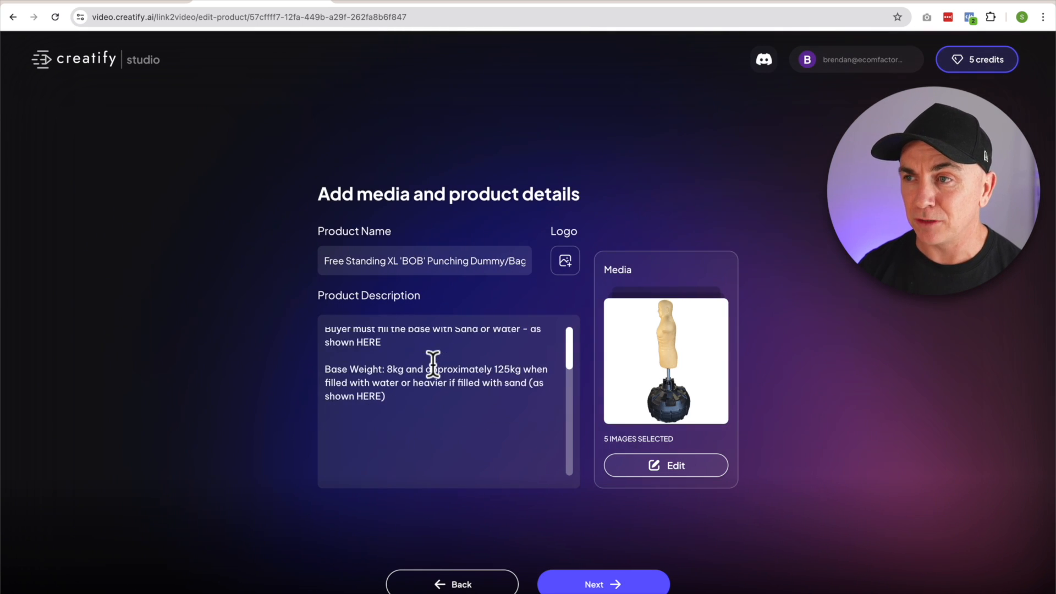
{"action": "scroll", "coordinate": [444, 374], "scroll_direction": "up", "scroll_amount": 10}
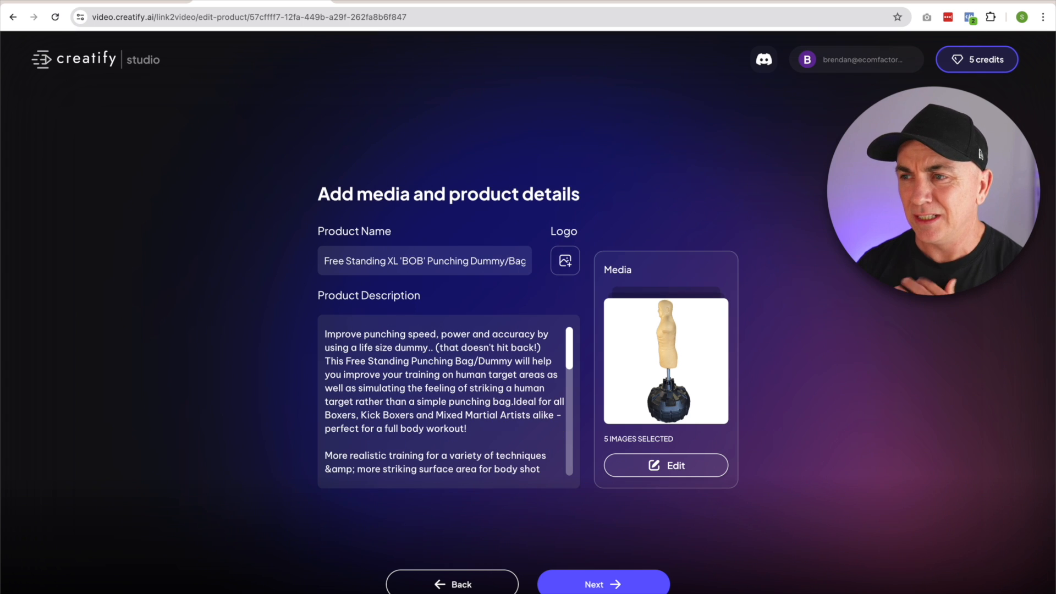
{"action": "left_click", "coordinate": [588, 585]}
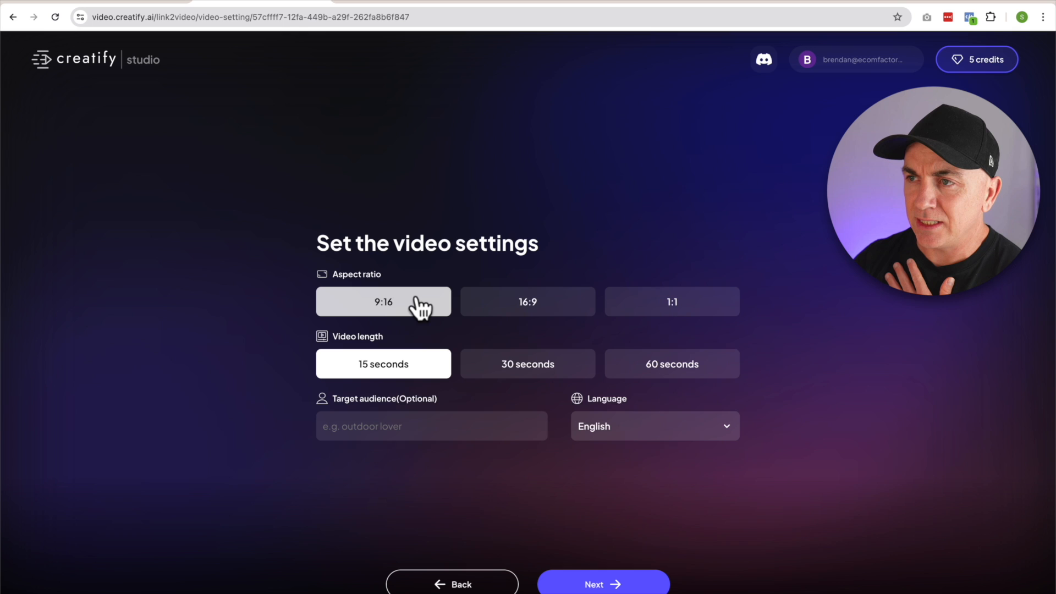
- Enter "boxing enthusiats" as the video's target audience
{"action": "left_click", "coordinate": [435, 423]}
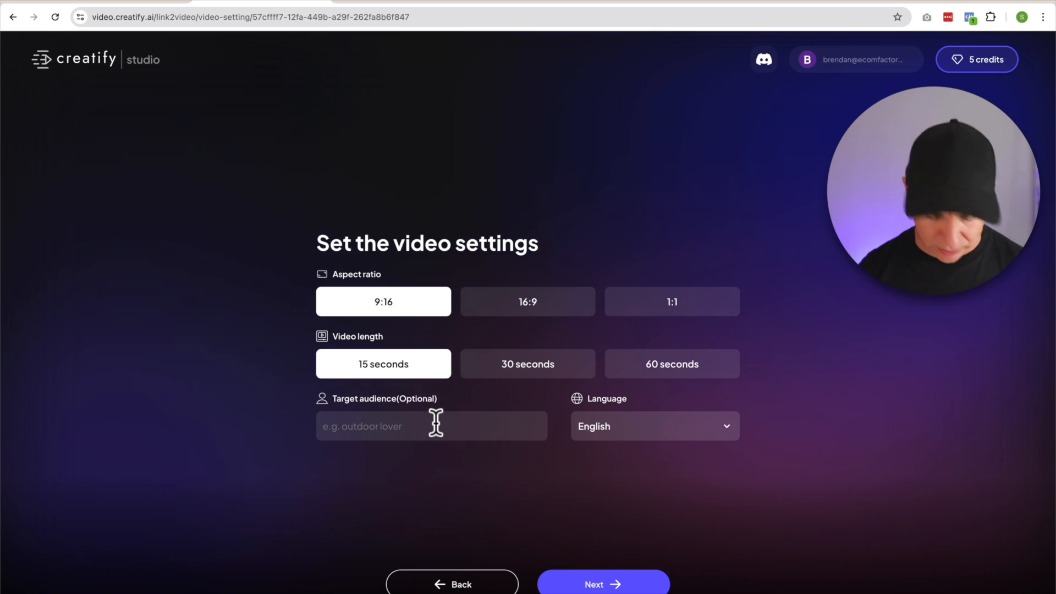
{"action": "type", "text": "boxi"}
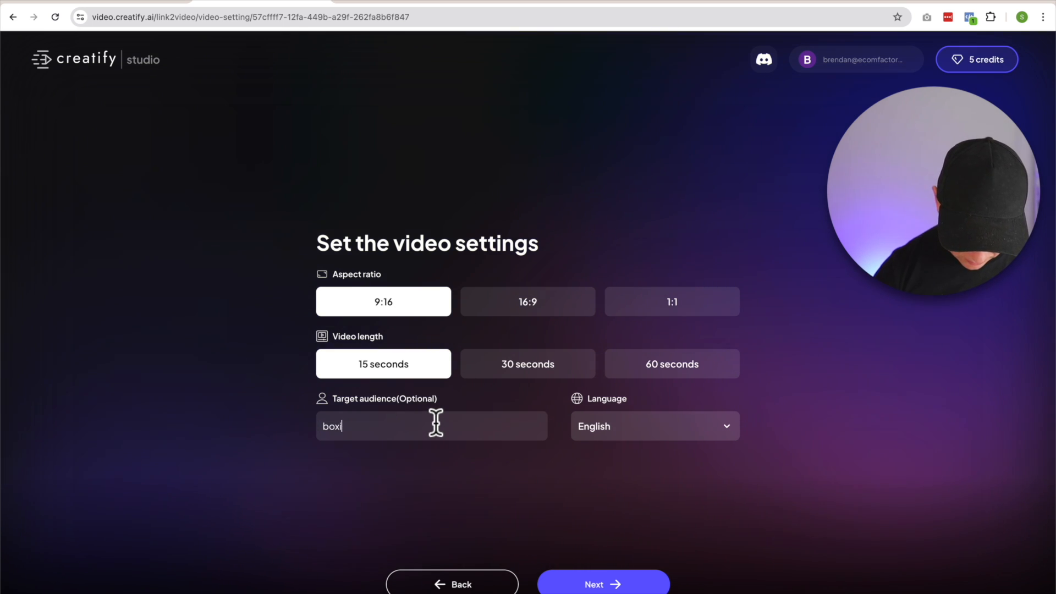
{"action": "type", "text": "ng enthu"}
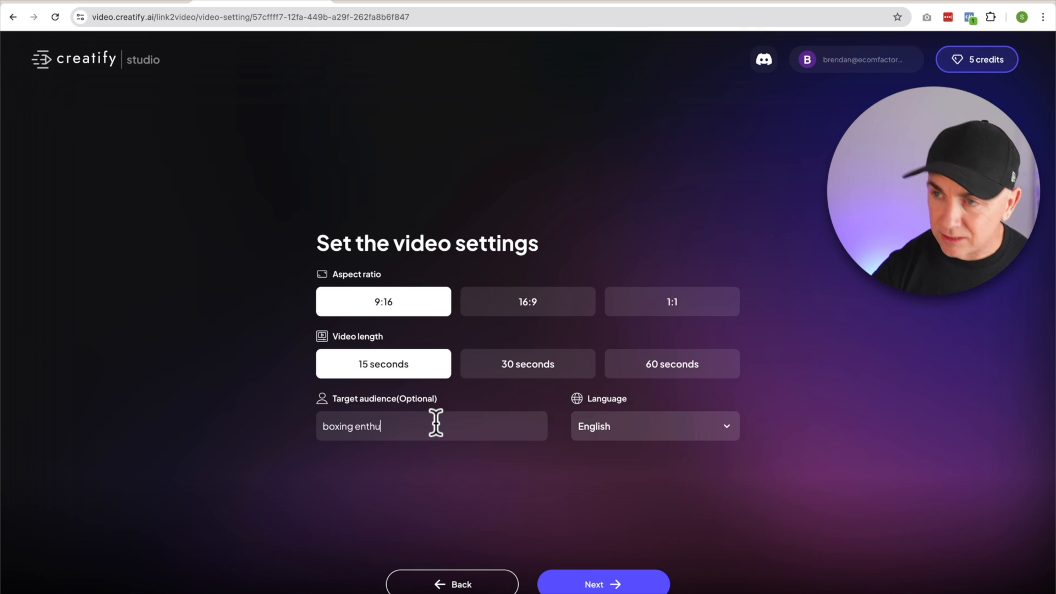
{"action": "type", "text": "siast"}
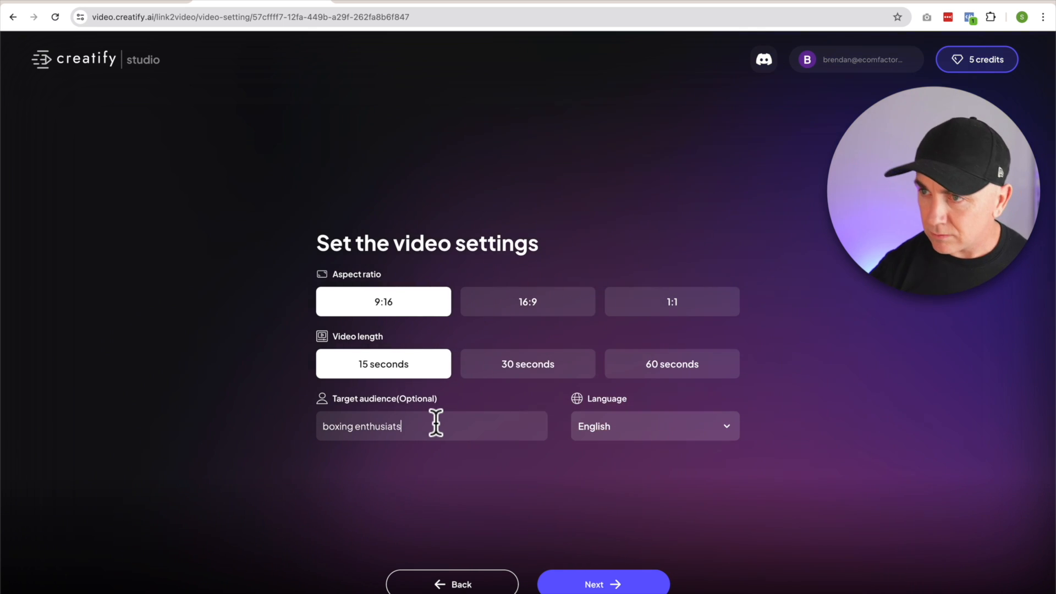
- Generate the AI scripts, select the Gen Z script and continue to the visual styles
{"action": "left_click", "coordinate": [617, 583]}
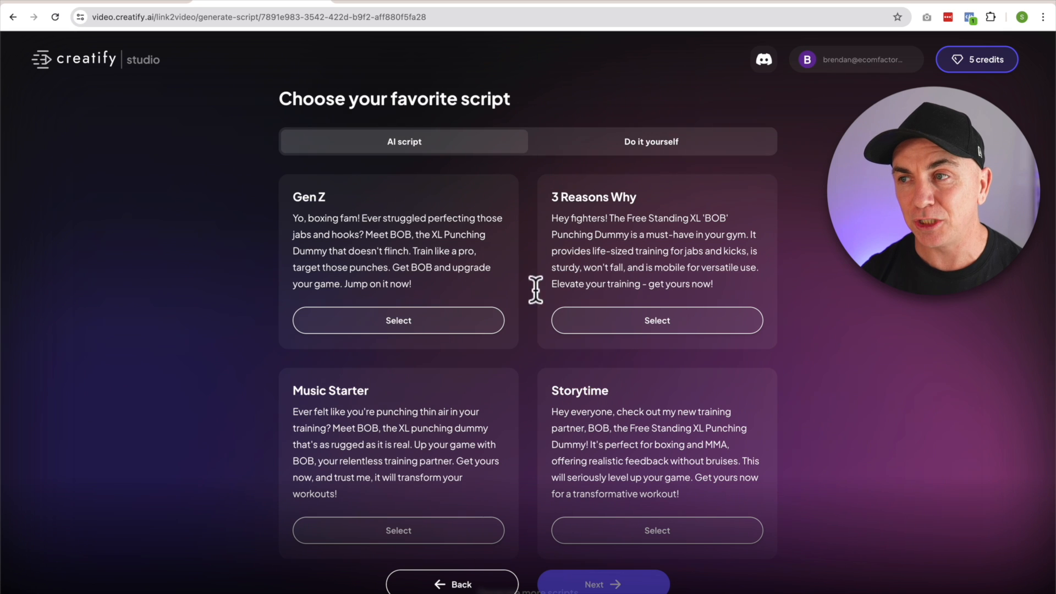
{"action": "left_click", "coordinate": [405, 324]}
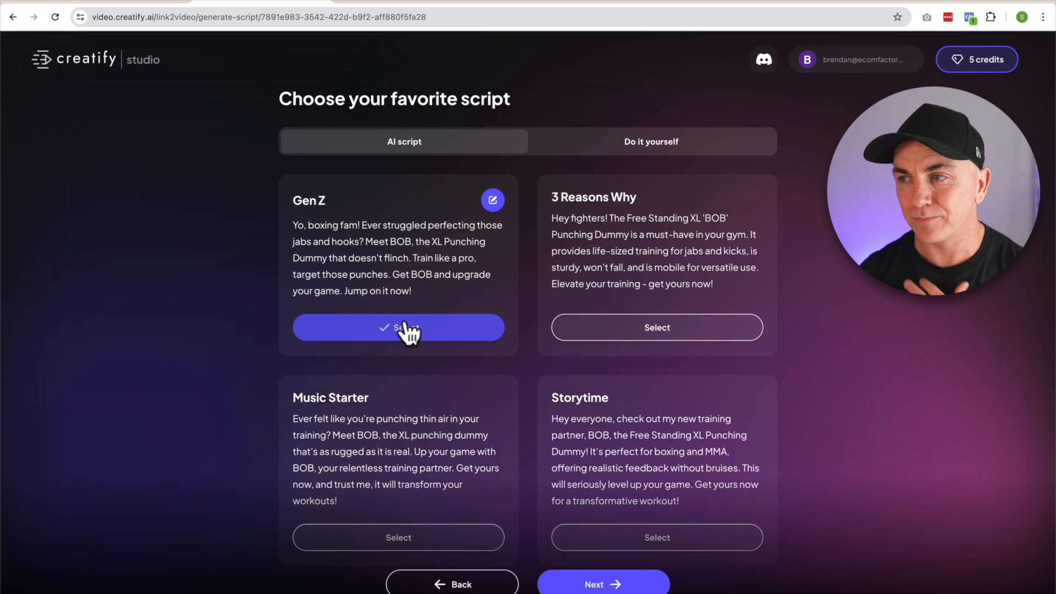
{"action": "left_click", "coordinate": [603, 583]}
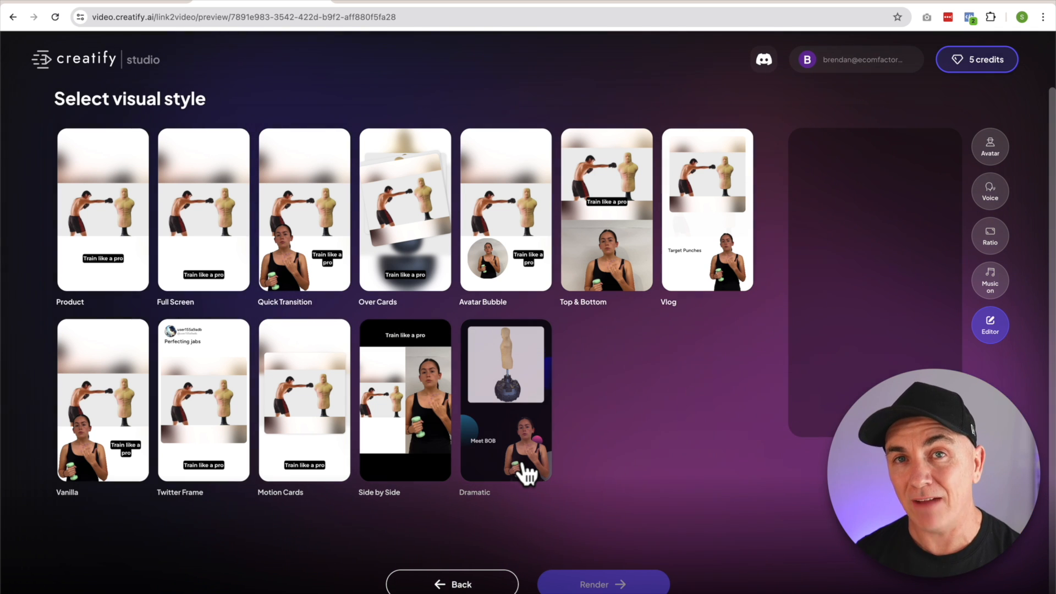
- Change the presenter avatar to the dark-haired young man in the olive green T-shirt
{"action": "left_click", "coordinate": [989, 144]}
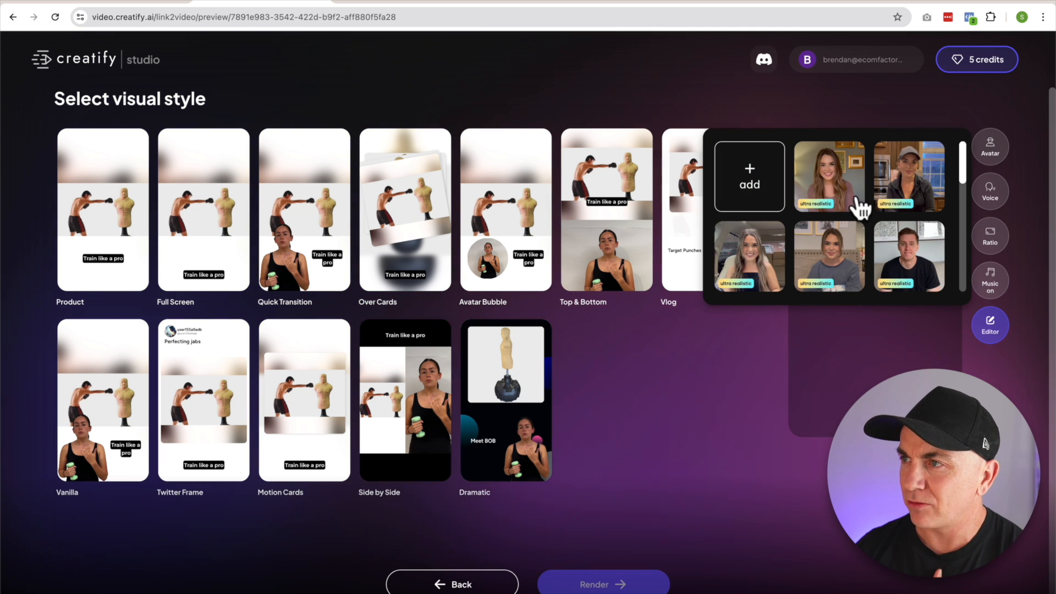
{"action": "scroll", "coordinate": [865, 208], "scroll_direction": "down", "scroll_amount": 5}
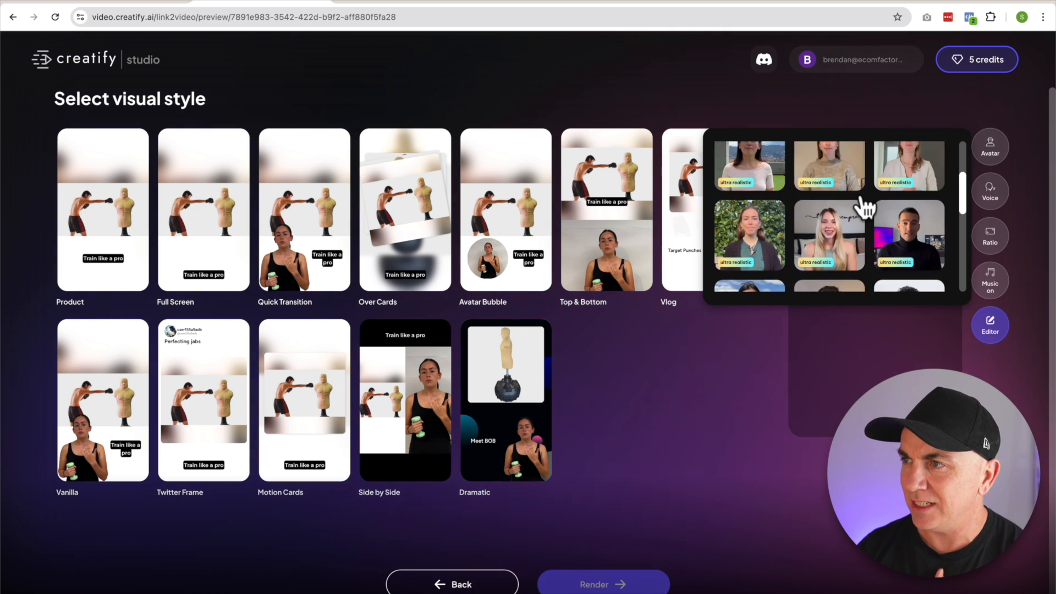
{"action": "scroll", "coordinate": [867, 208], "scroll_direction": "down", "scroll_amount": 5}
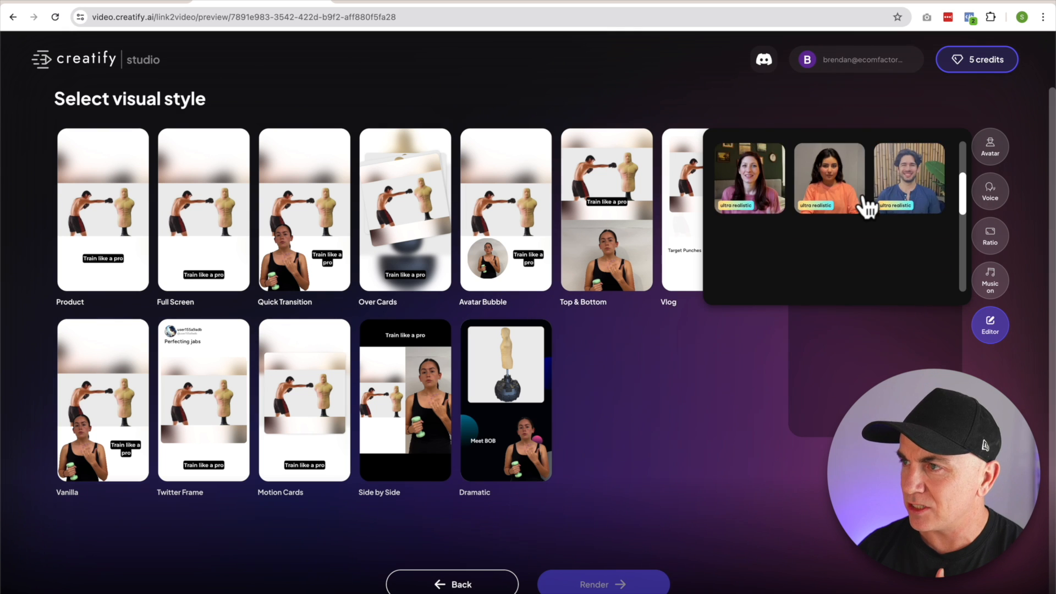
{"action": "scroll", "coordinate": [867, 206], "scroll_direction": "down", "scroll_amount": 5}
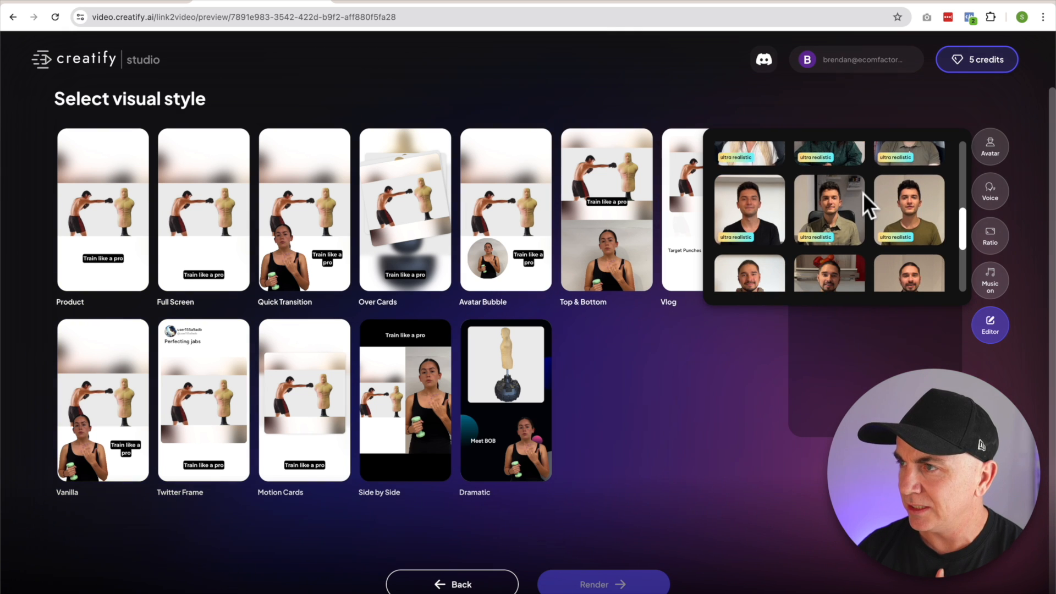
{"action": "left_click", "coordinate": [910, 189]}
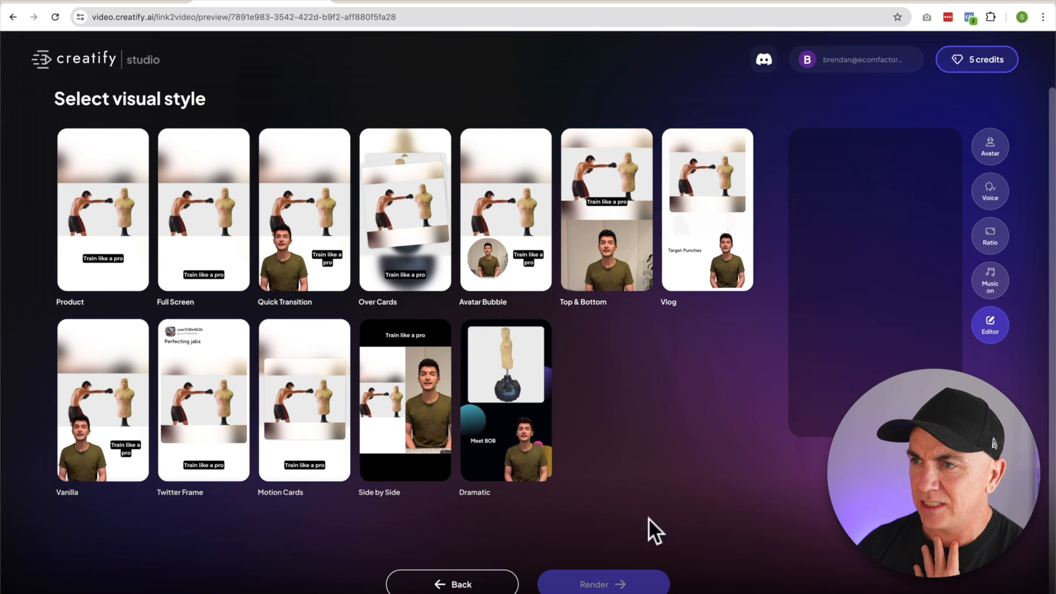
- Select the Top & Bottom visual style and play its video preview
{"action": "left_click", "coordinate": [607, 221]}
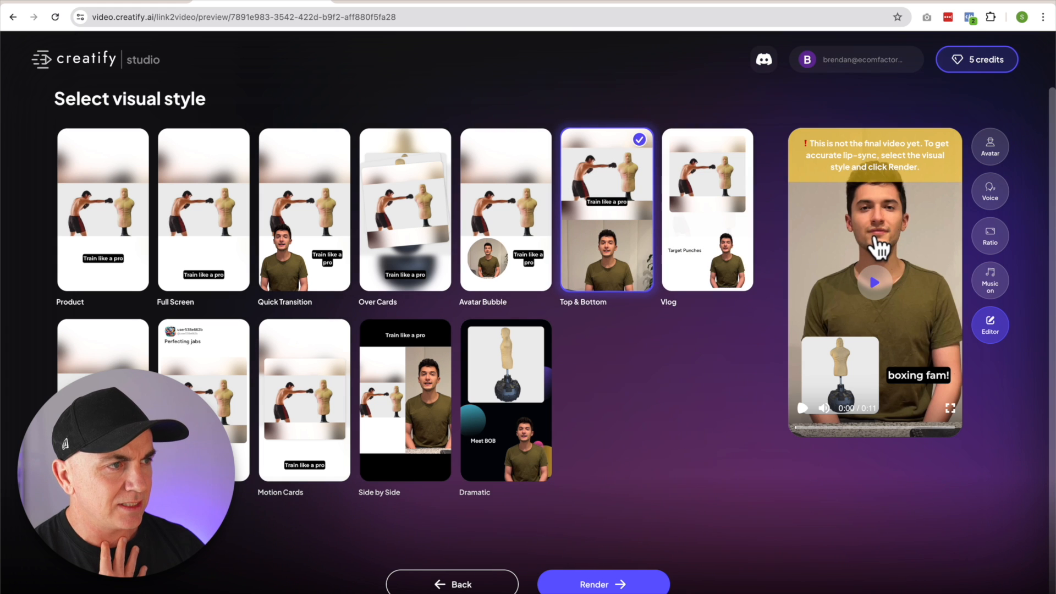
{"action": "left_click", "coordinate": [878, 283]}
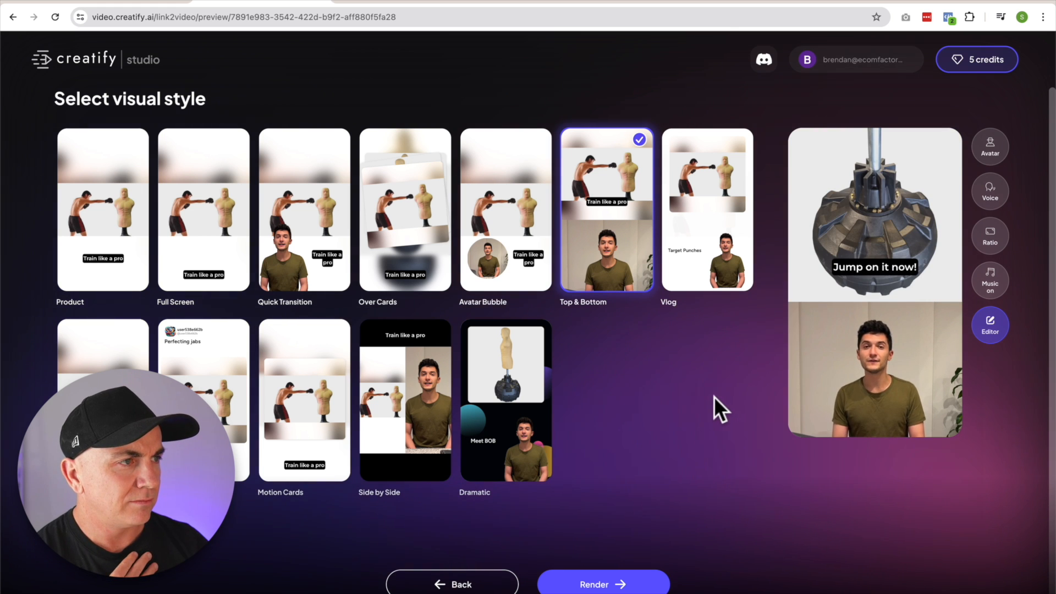
{"action": "mouse_move", "coordinate": [938, 268]}
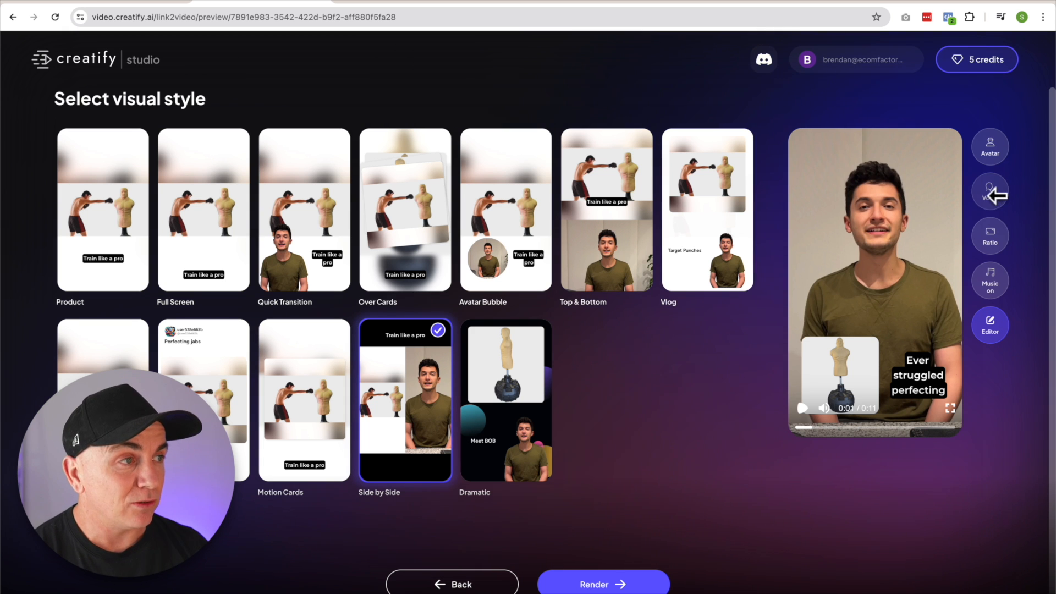
- Set the voice to Joseph, the middle-aged British male news reporter, and play the Side by Side video preview
{"action": "left_click", "coordinate": [993, 193]}
{"action": "left_click", "coordinate": [861, 223]}
{"action": "scroll", "coordinate": [835, 266], "scroll_direction": "down", "scroll_amount": 7}
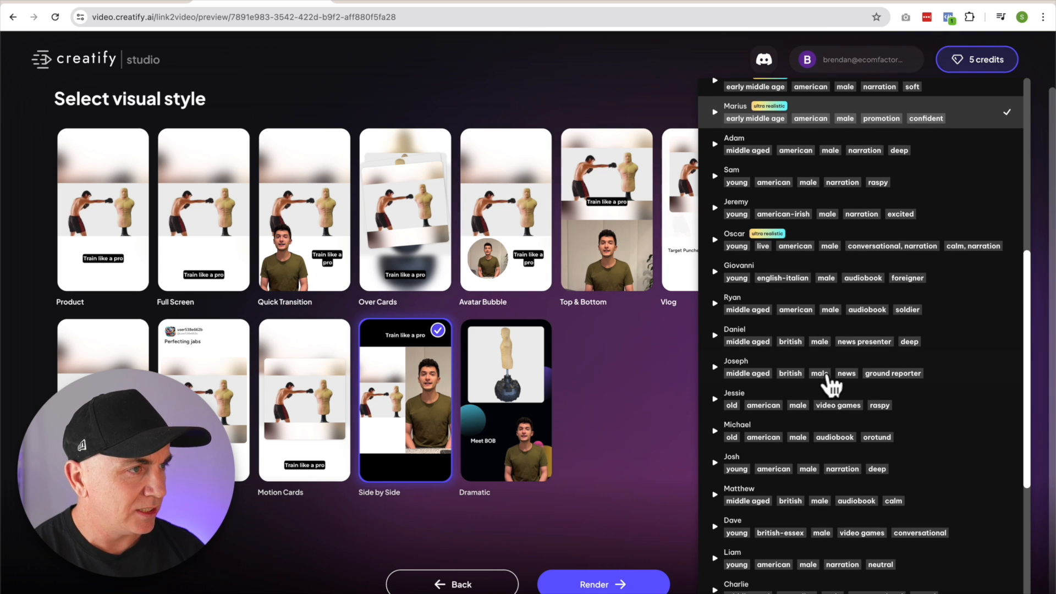
{"action": "left_click", "coordinate": [746, 367]}
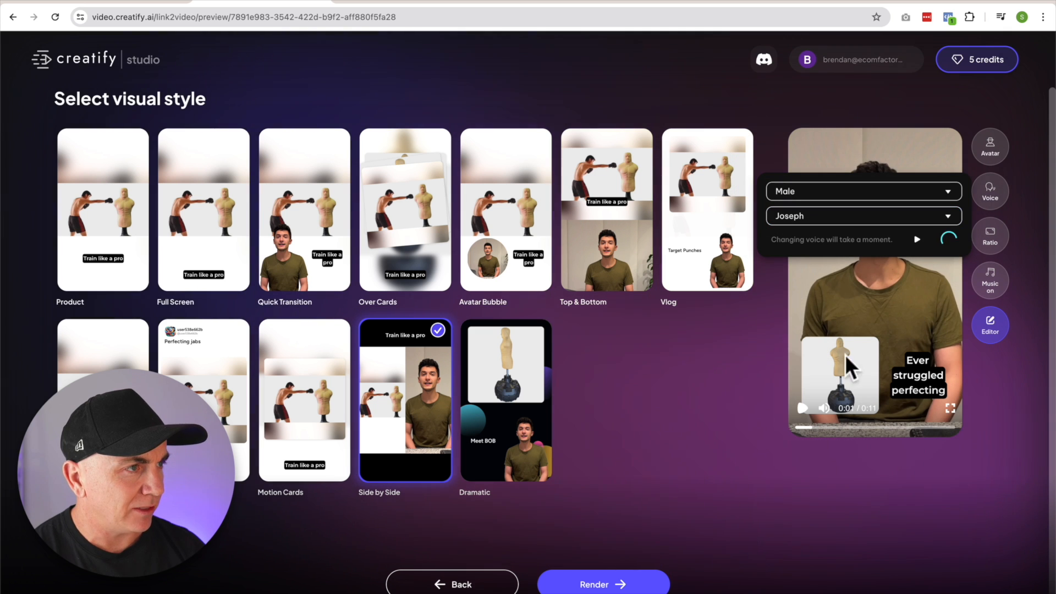
{"action": "left_click", "coordinate": [803, 408]}
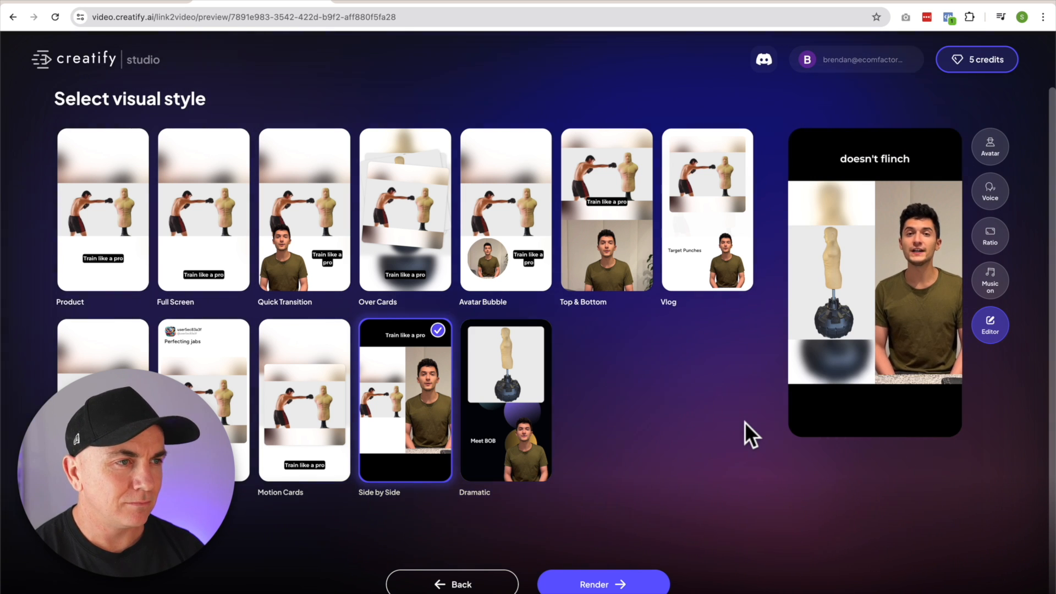
{"action": "mouse_move", "coordinate": [863, 329]}
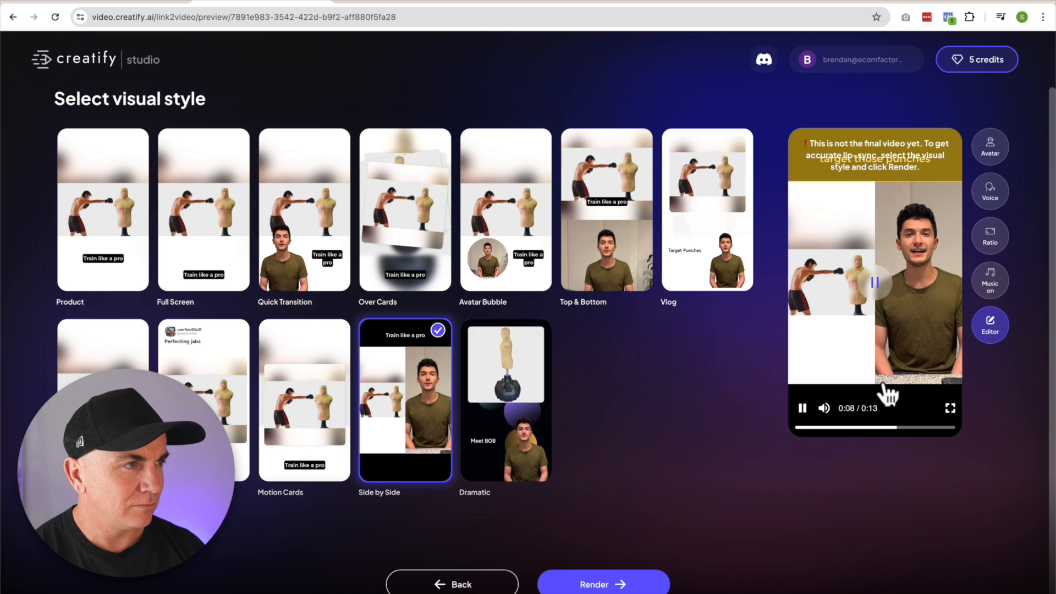